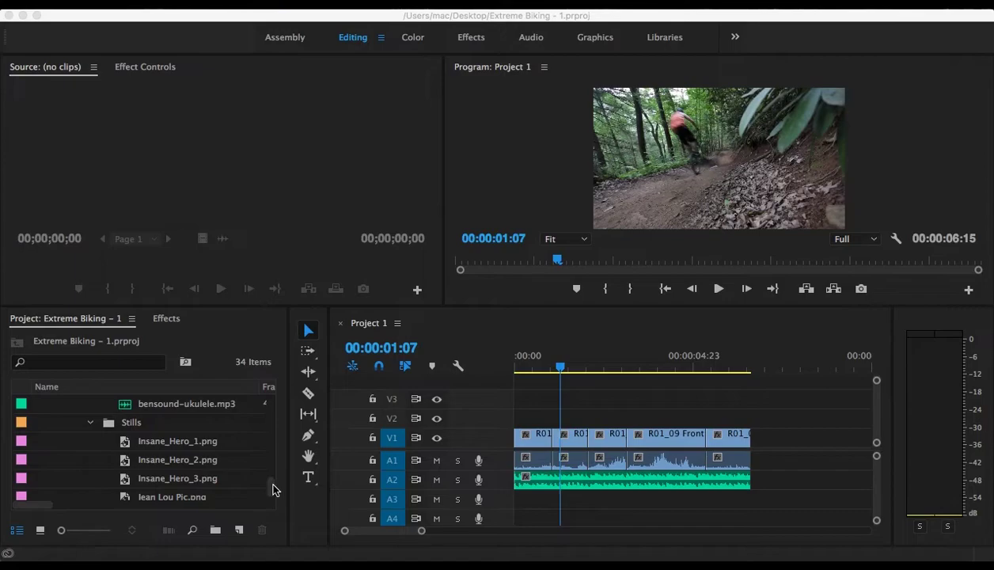
Step: Select the Stills folder in the Project panel, cancelling the import dialog twice
scroll(271, 484, "up", 2)
scroll(271, 484, "down", 1)
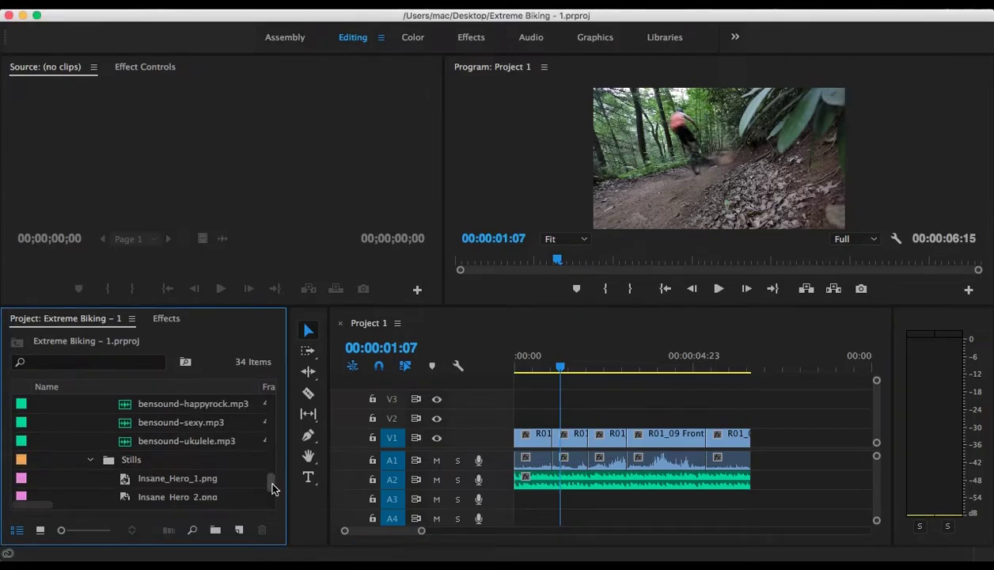
scroll(273, 485, "down", 2)
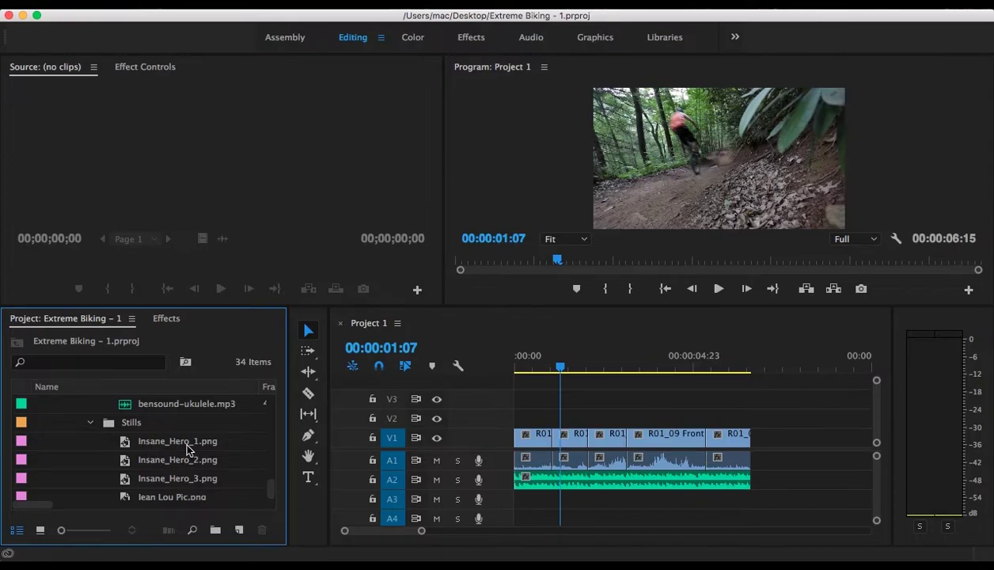
scroll(269, 492, "down", 1)
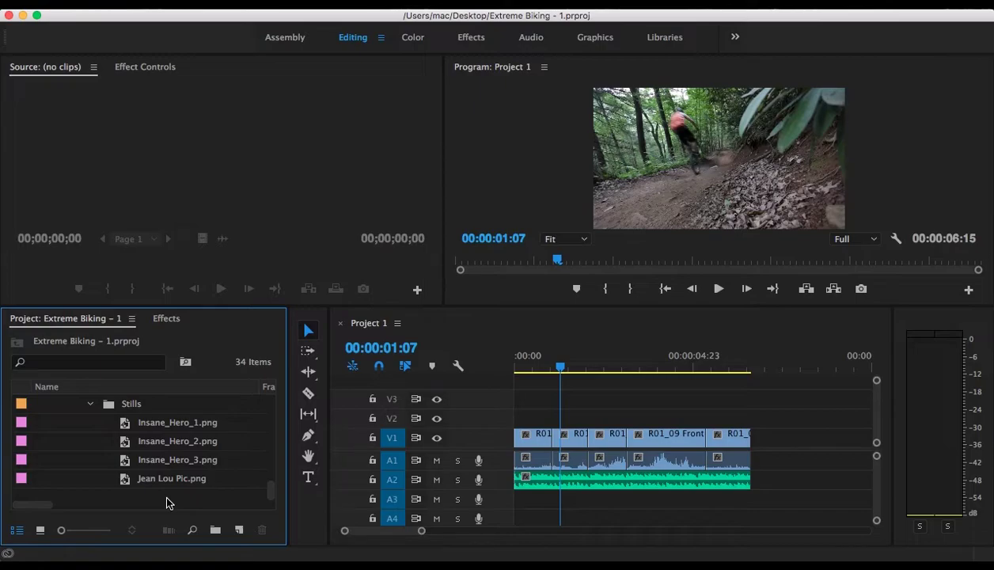
double_click(168, 494)
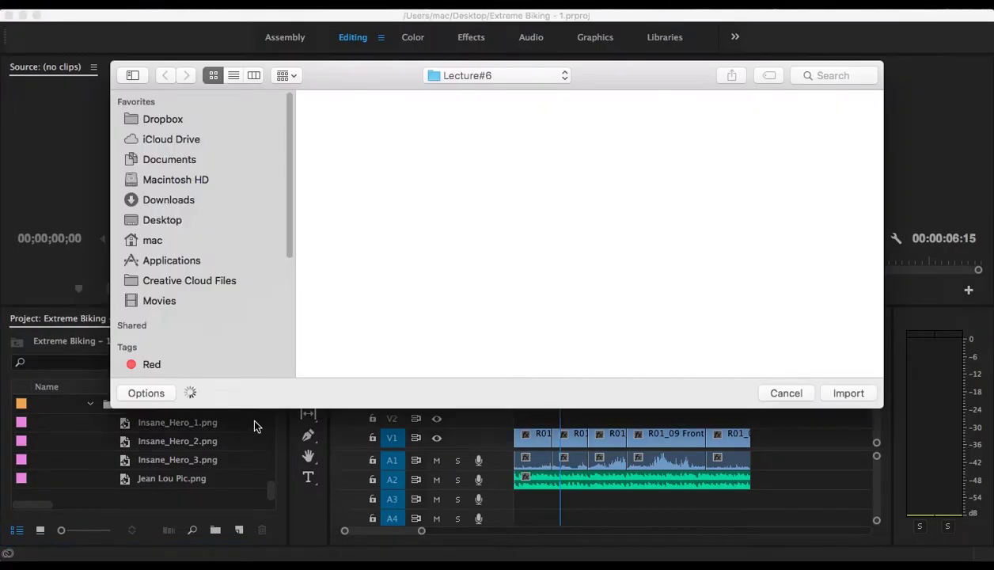
left_click(785, 393)
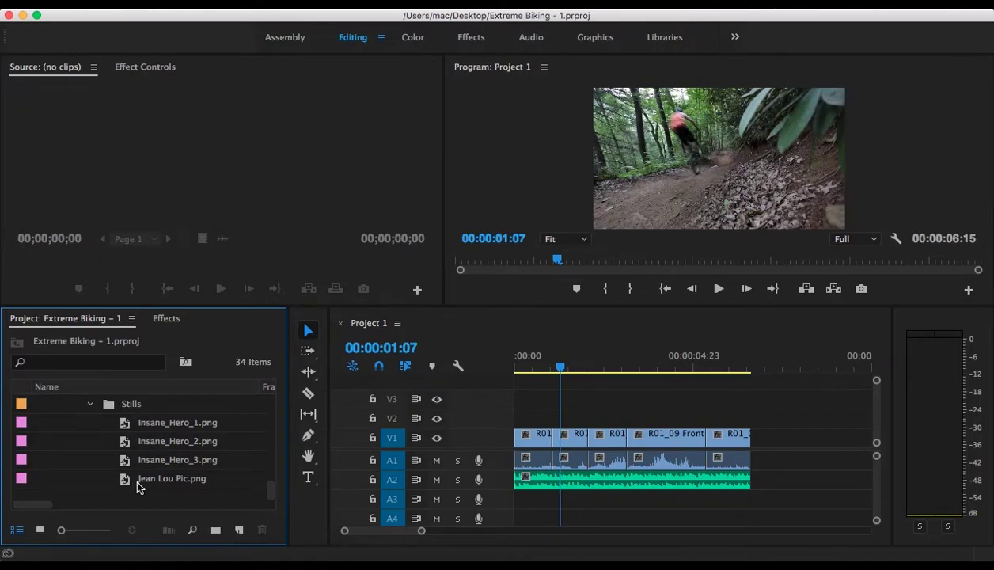
left_click(133, 407)
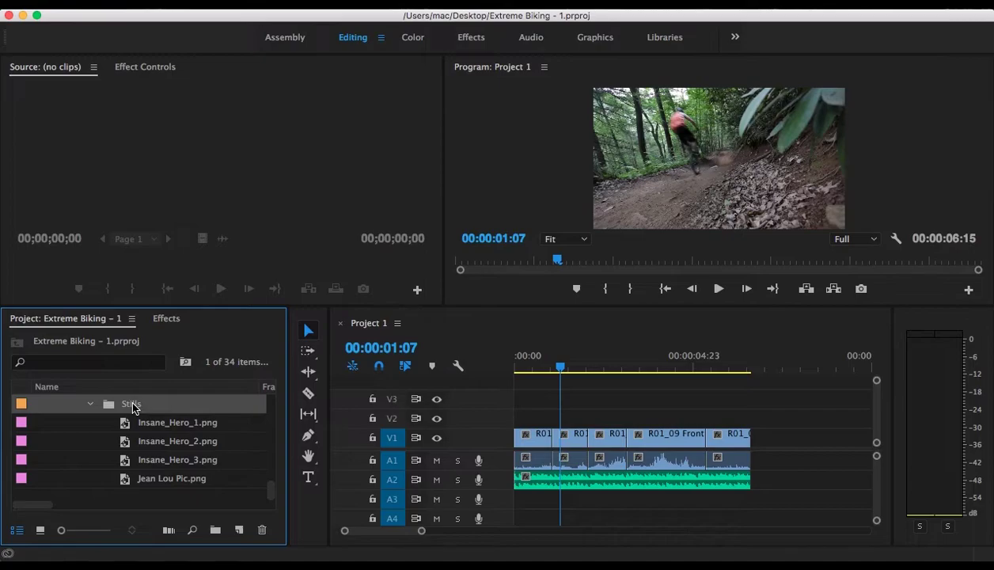
key("super+i")
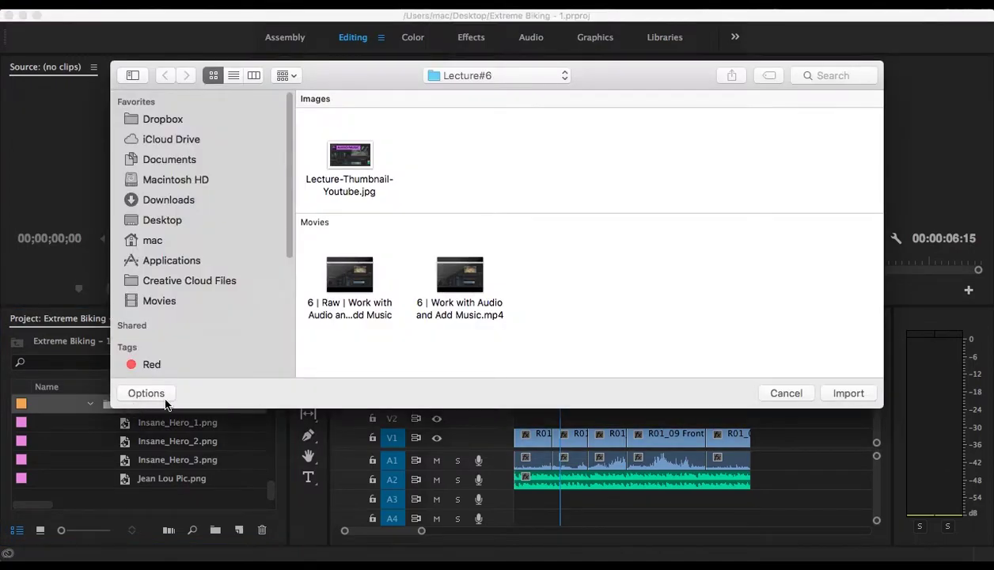
left_click(781, 393)
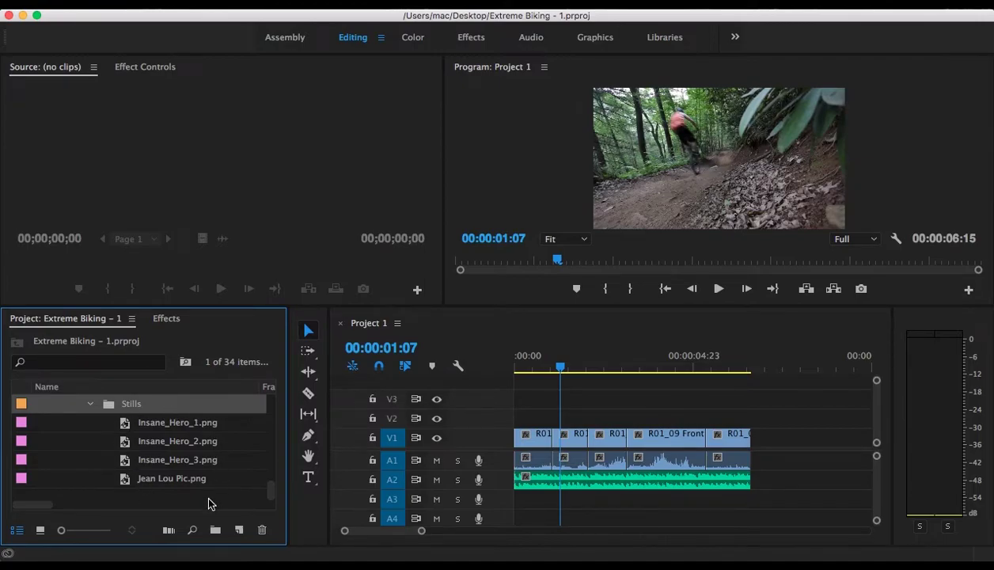
Step: Load Insane_Hero_1.png into the Source monitor, then open the Premiere-Pro-Course bin in List View
left_click(126, 427)
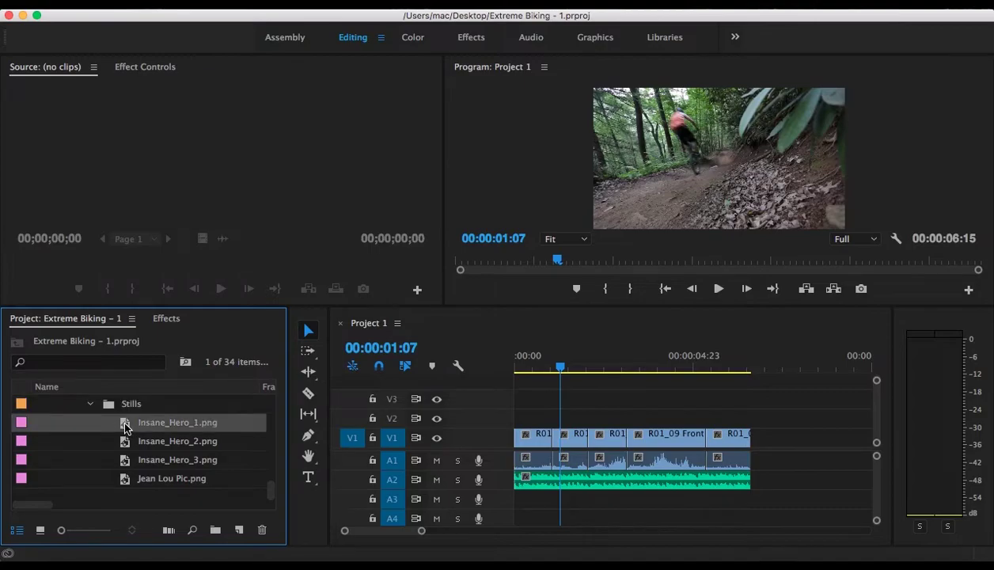
double_click(125, 427)
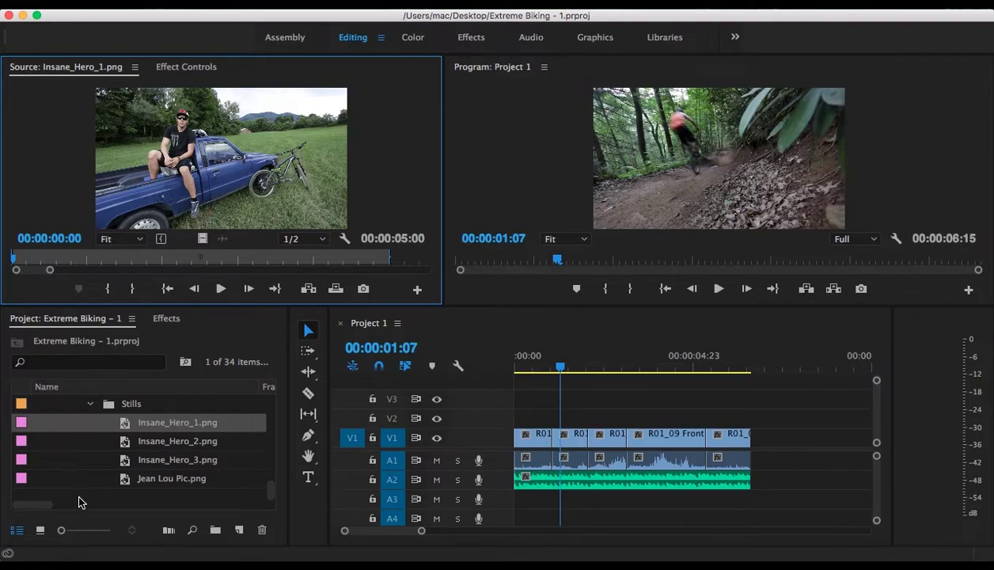
left_click(40, 530)
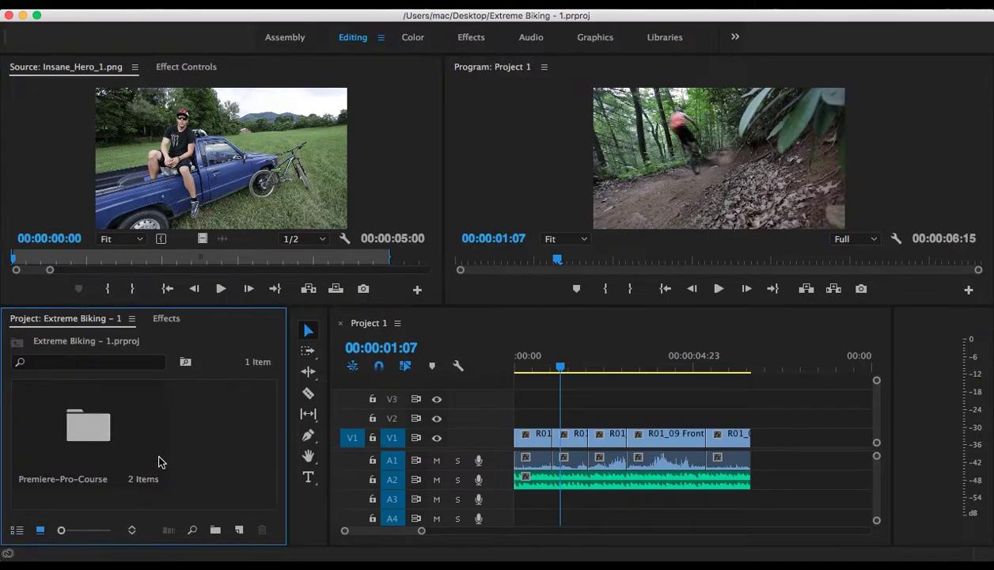
double_click(113, 428)
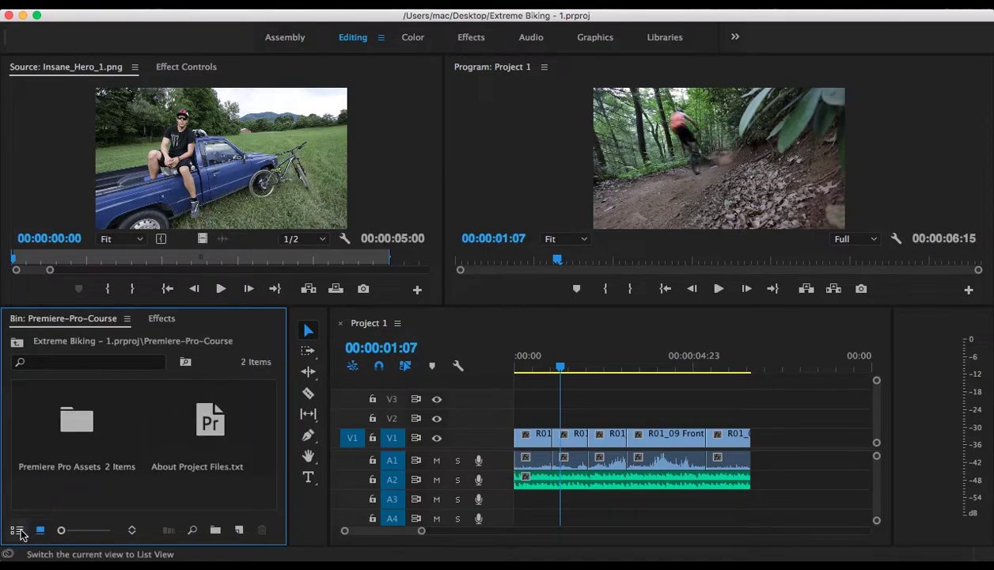
left_click(17, 530)
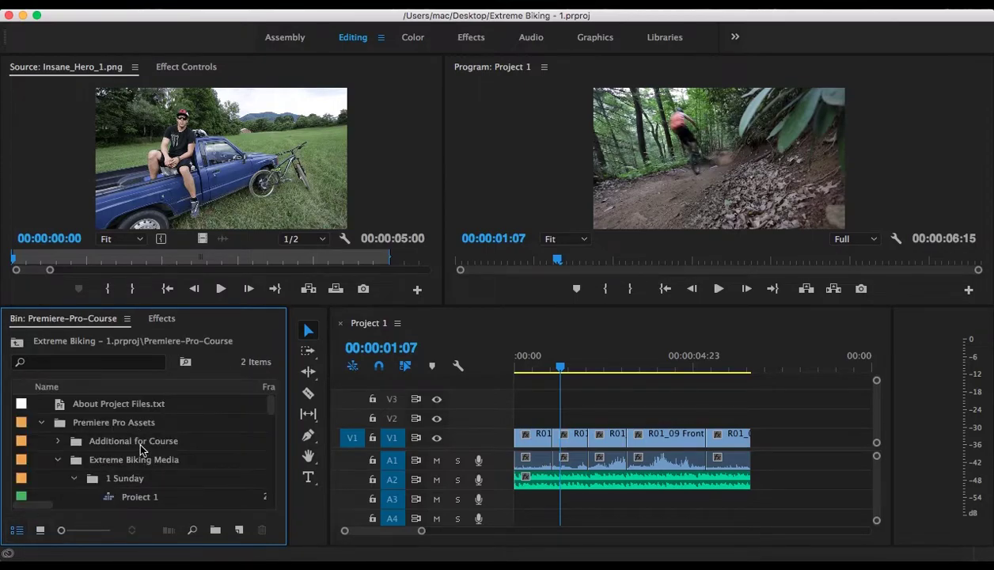
scroll(129, 475, "down", 4)
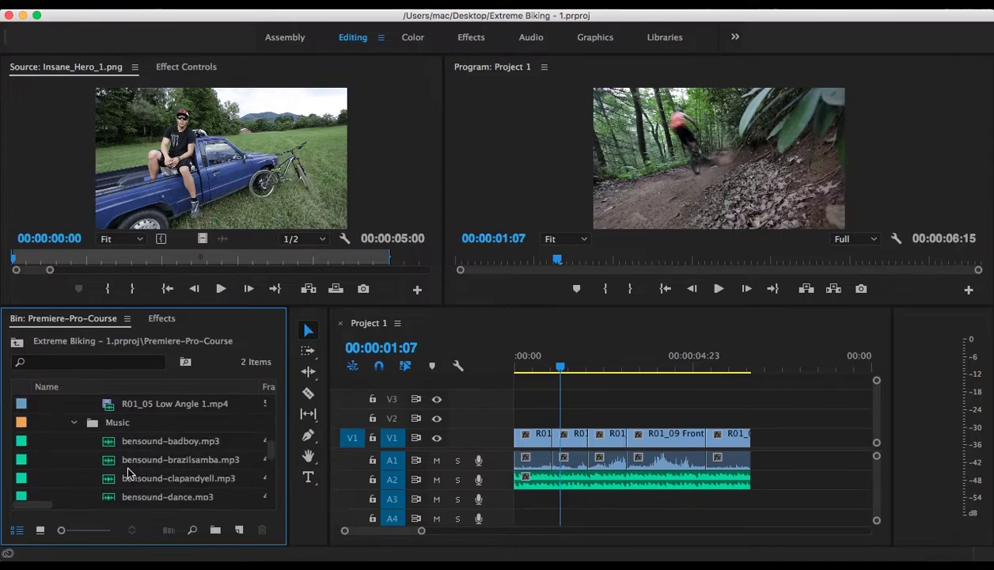
scroll(128, 475, "down", 3)
scroll(129, 472, "down", 3)
scroll(129, 473, "up", 1)
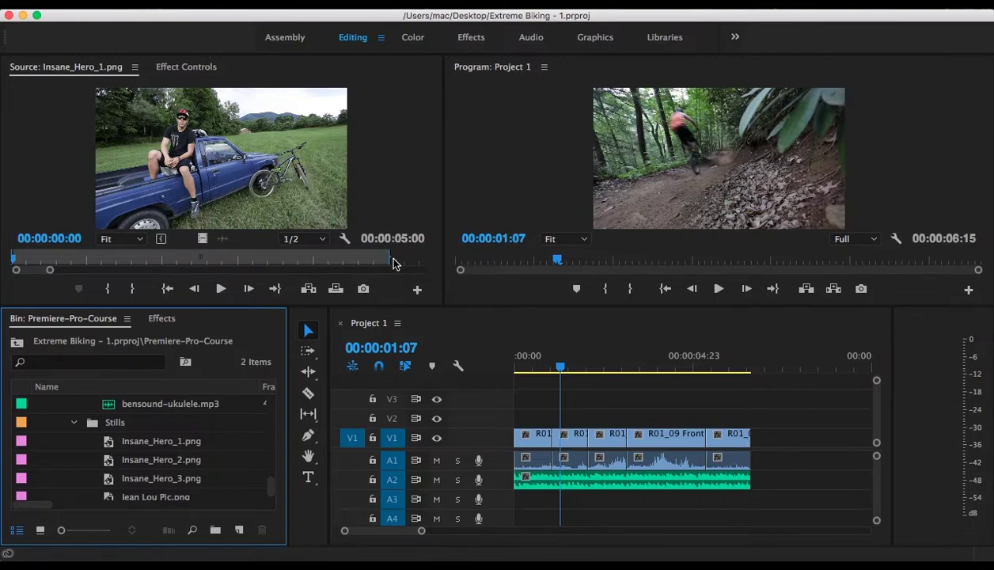
Step: Trim the Insane_Hero_1.png source out point to make a 3-second still
left_click_drag(391, 259, 220, 259)
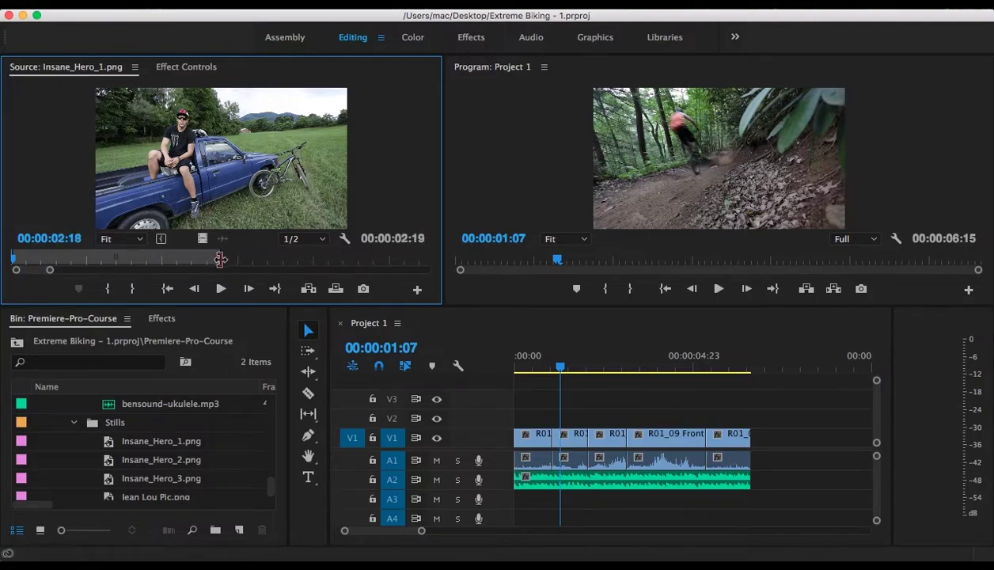
left_click_drag(220, 258, 239, 259)
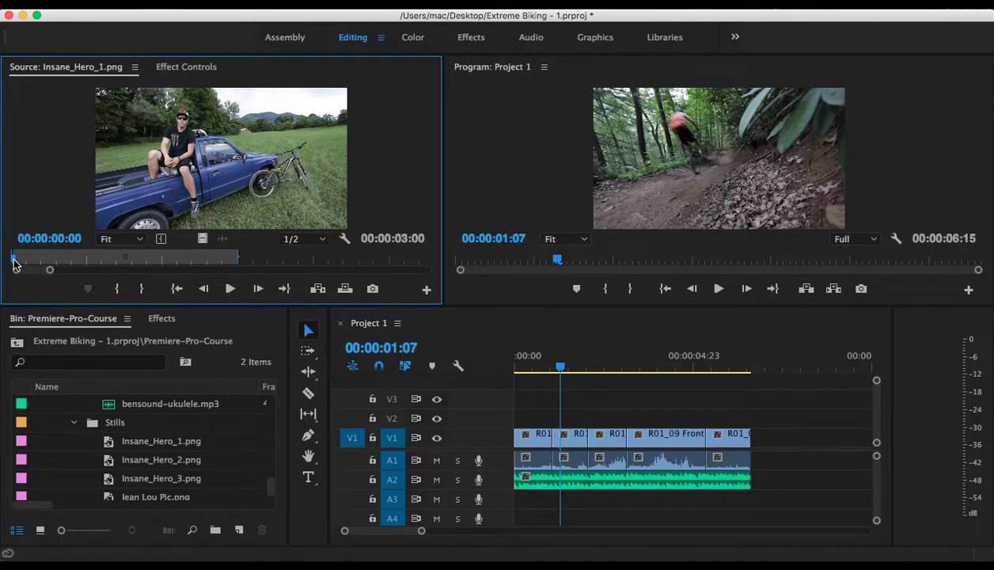
left_click_drag(14, 264, 120, 269)
left_click_drag(118, 260, 34, 260)
Step: Place the 3-second truck still on V1 after the R01 clips and preview the ending
left_click_drag(696, 419, 763, 443)
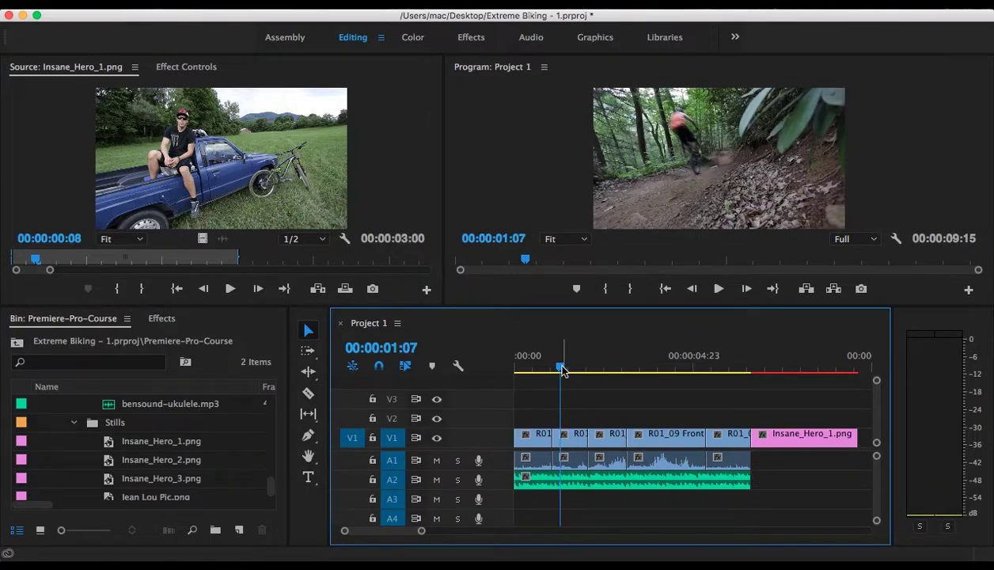
left_click_drag(560, 366, 783, 377)
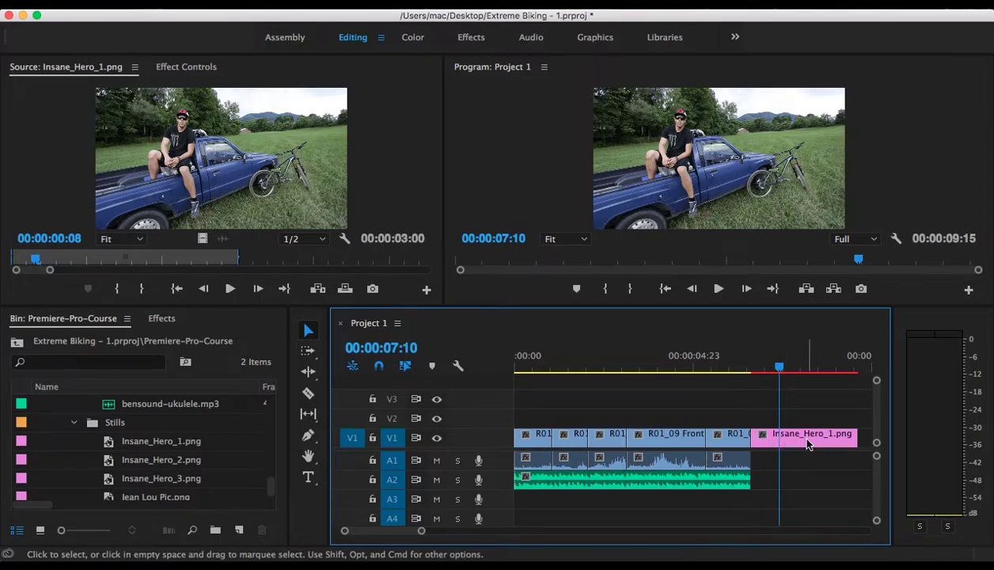
mouse_move(779, 370)
left_mouse_down()
mouse_move(815, 372)
mouse_move(777, 373)
left_mouse_up()
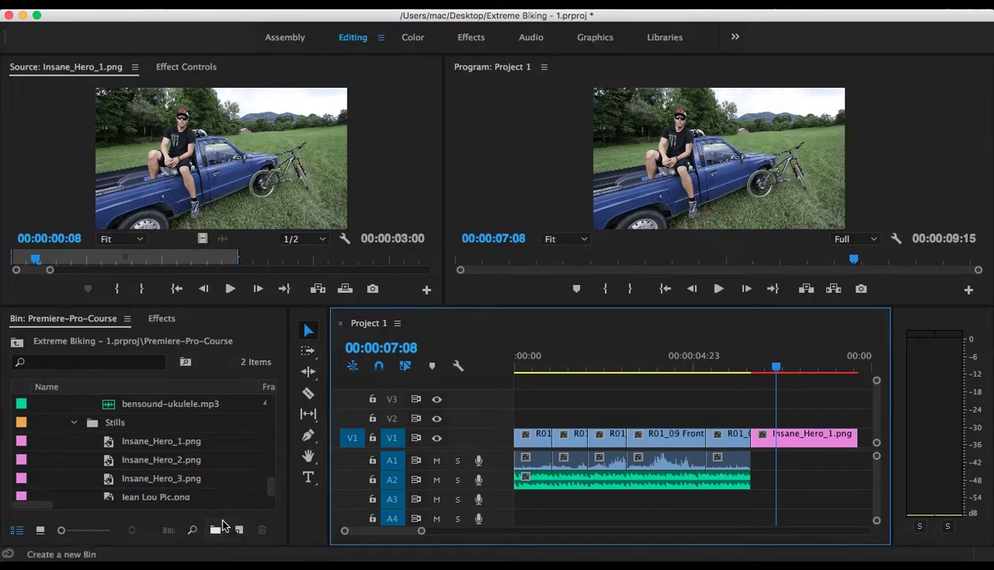
Step: Swap the V1 truck still for Jean Lou Pic.png trimmed to about 3 seconds
double_click(108, 497)
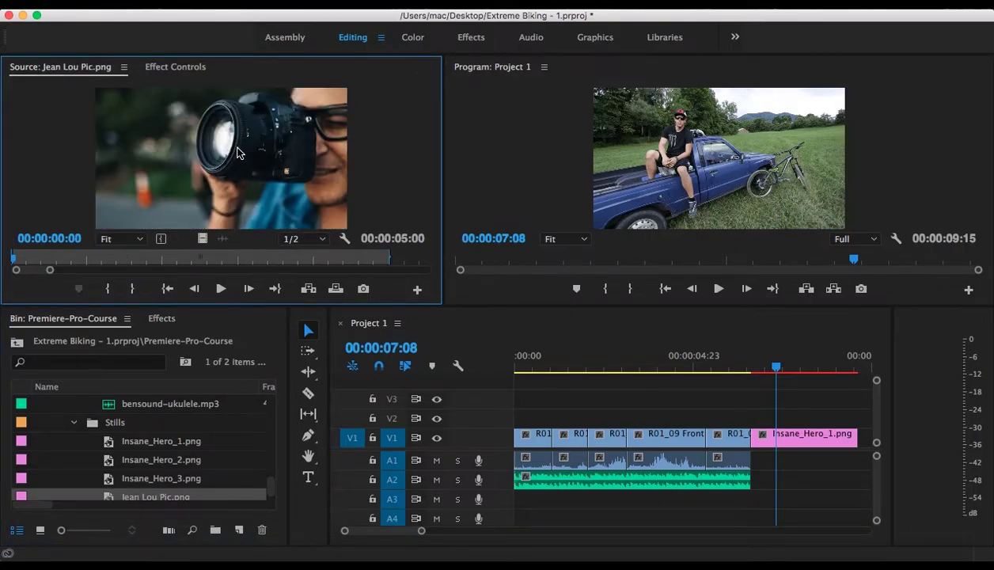
left_click_drag(389, 259, 238, 259)
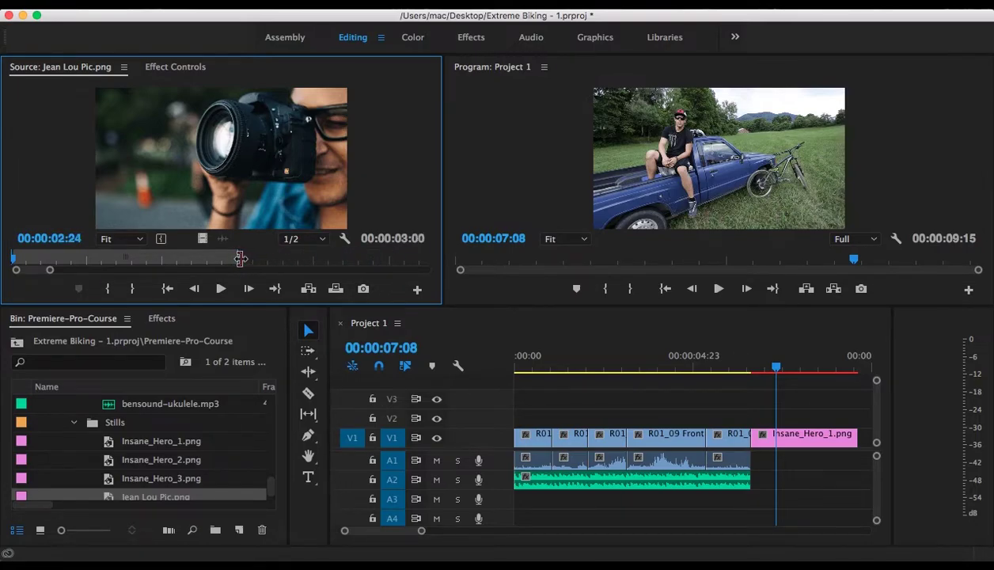
left_click(799, 445)
key("Delete")
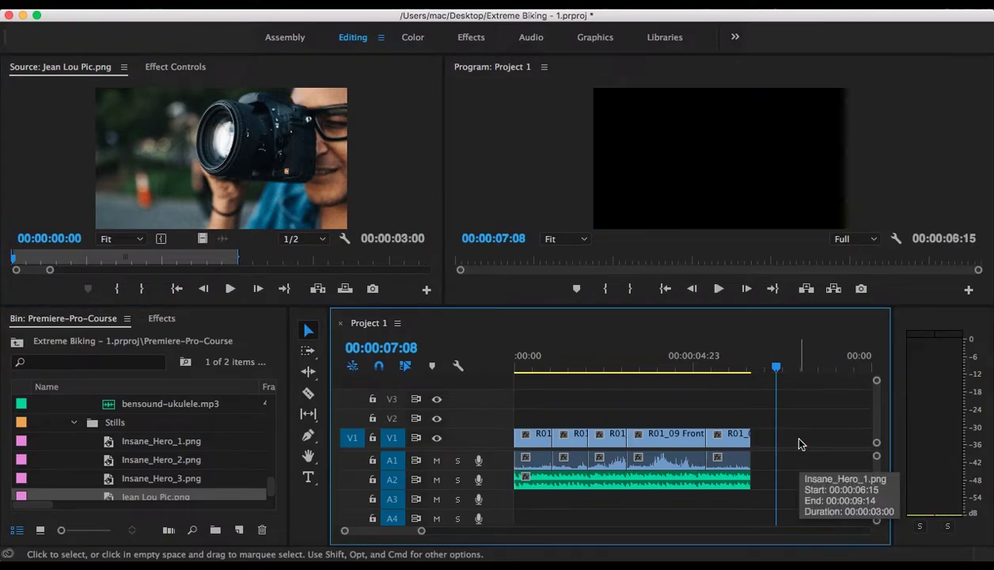
left_click_drag(114, 136, 764, 441)
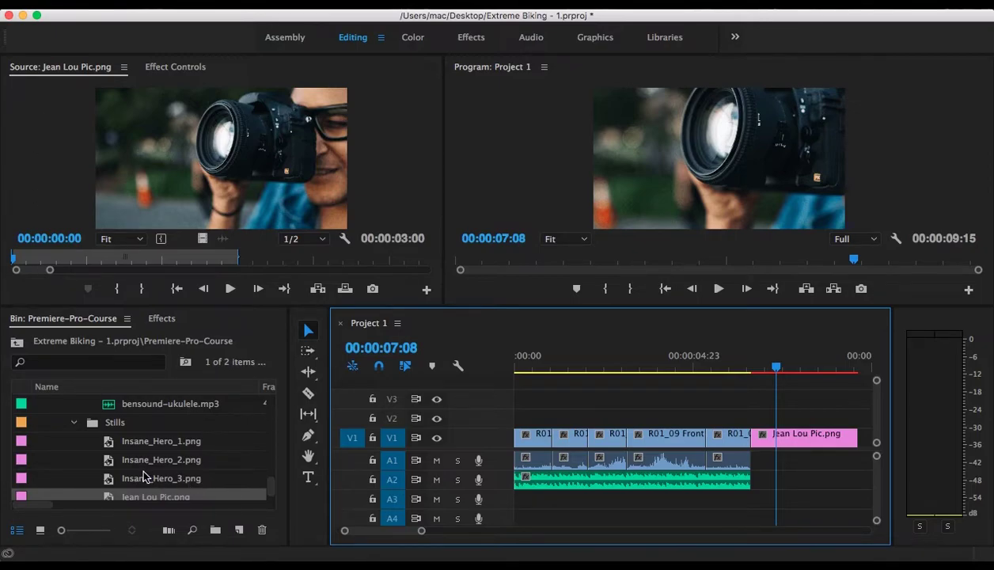
mouse_move(144, 472)
left_click(804, 443)
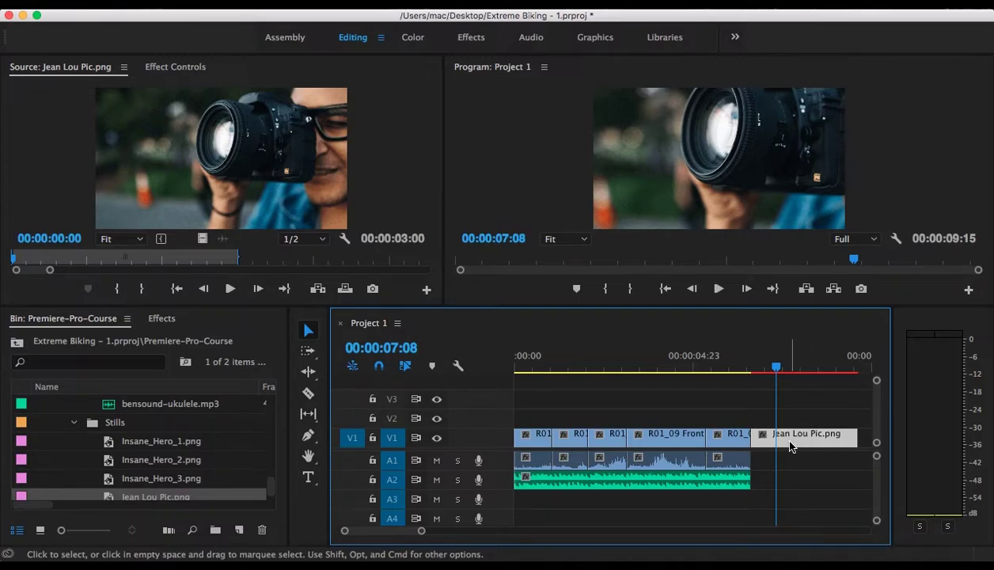
Step: Apply Scale to Frame Size to the Jean Lou Pic.png clip on the timeline
right_click(790, 445)
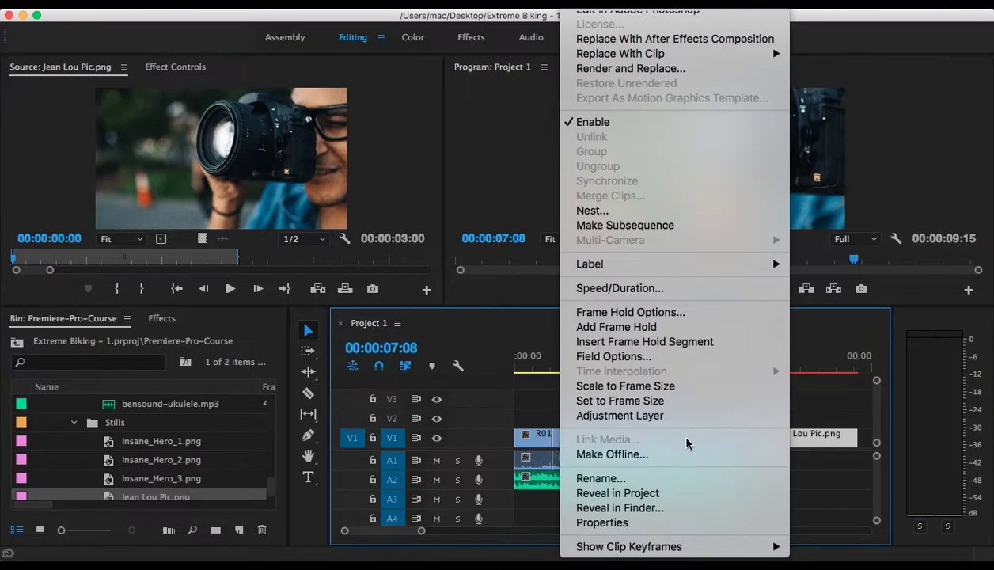
left_click(640, 391)
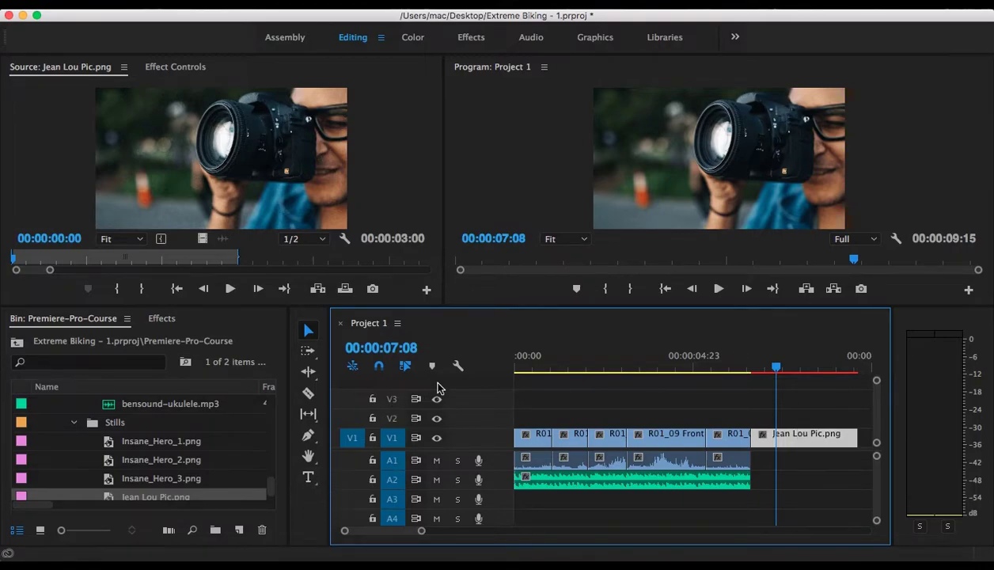
Step: Type an 'Extreme Biking' title onto the camera portrait in the Program monitor
left_click(309, 480)
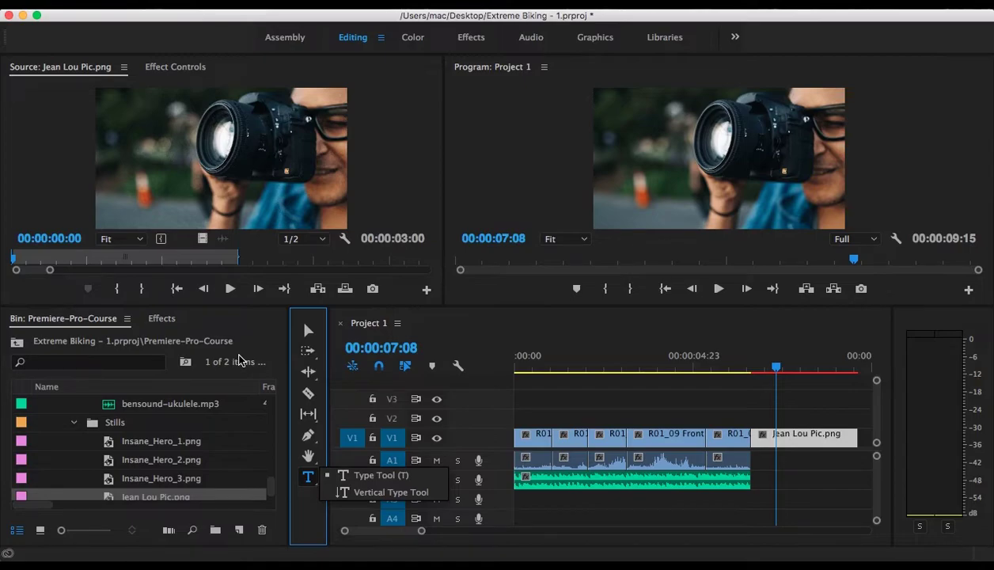
left_click(348, 478)
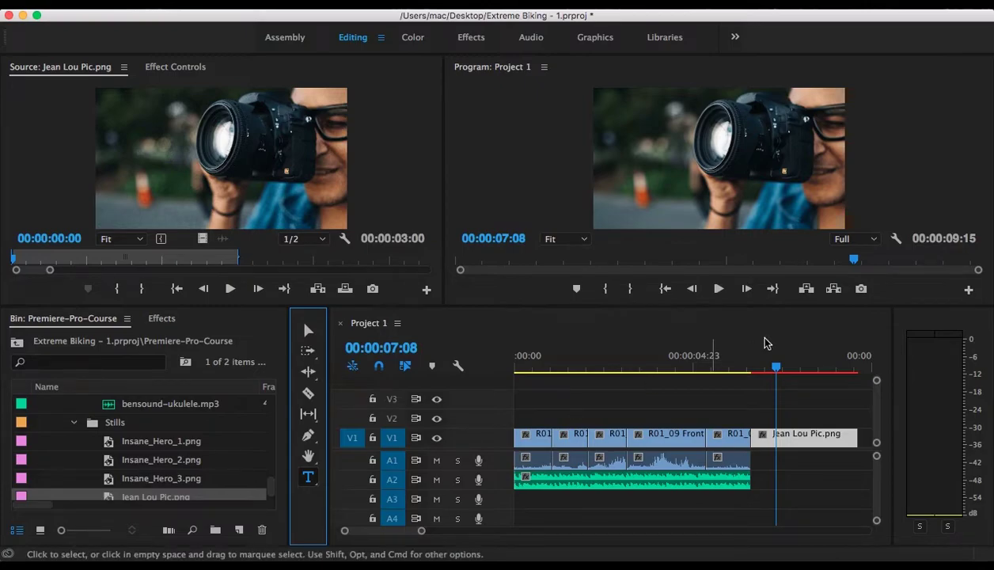
left_click(626, 170)
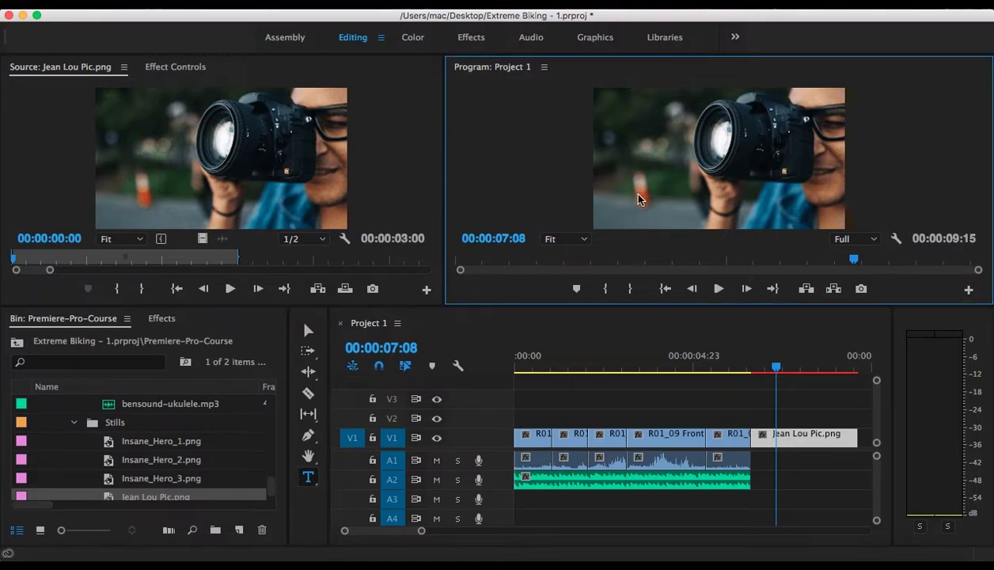
left_click(638, 194)
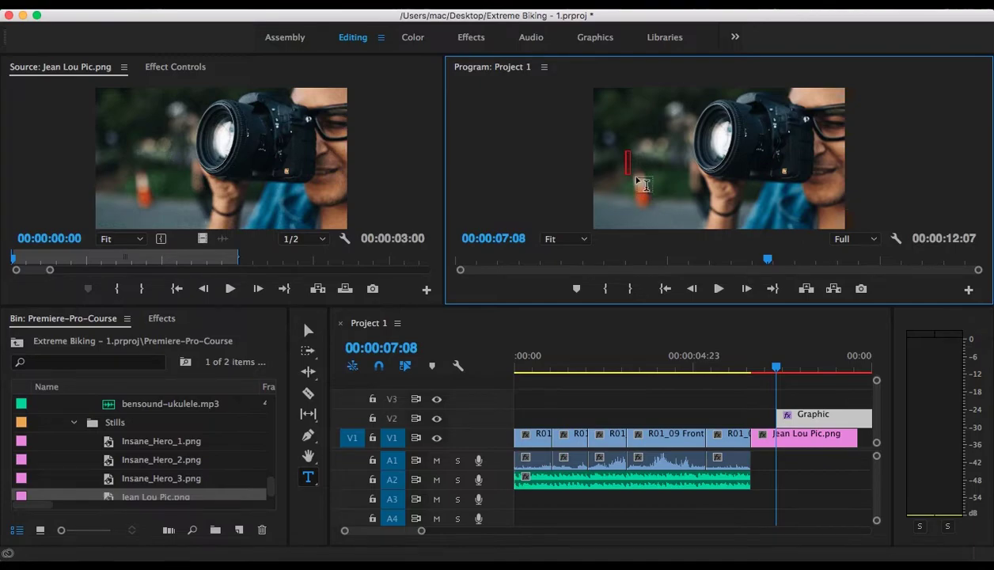
type("Ex")
type("treme")
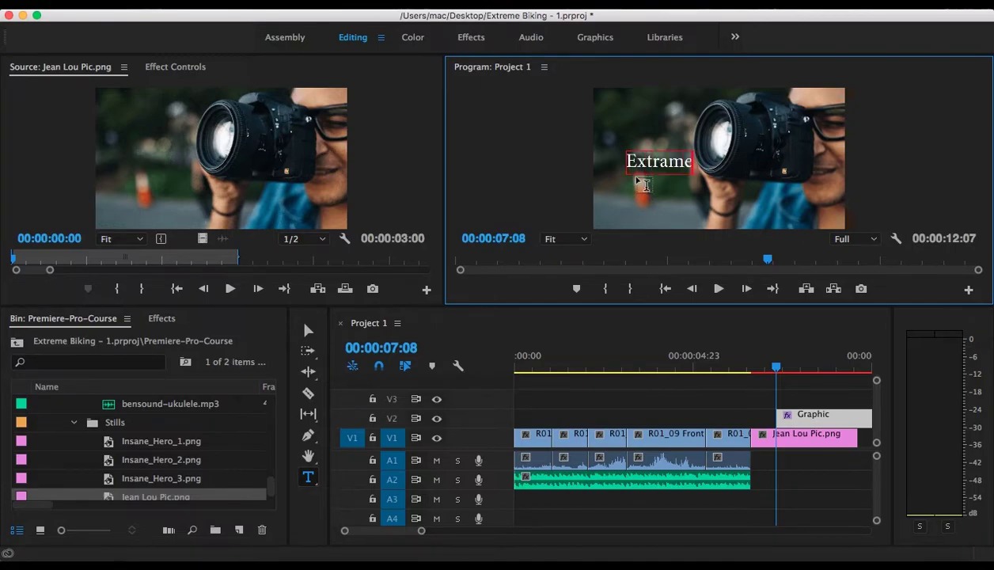
key("BackSpace")
key("BackSpace")
key("BackSpace")
type("eme Bik")
type("ing")
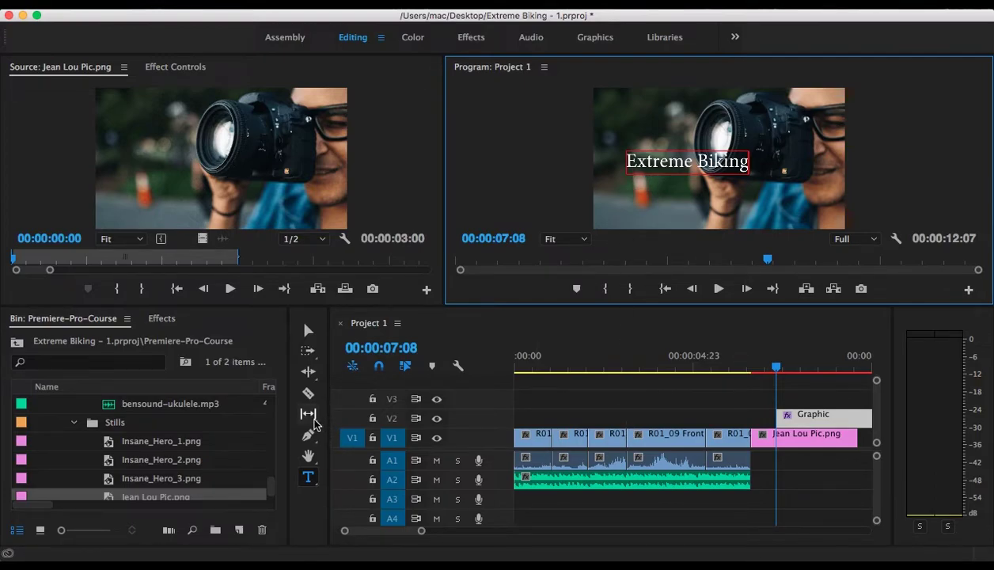
Step: Align the V2 title clip's start and end with the 3-second Jean Lou Pic.png still
left_click_drag(329, 418, 224, 418)
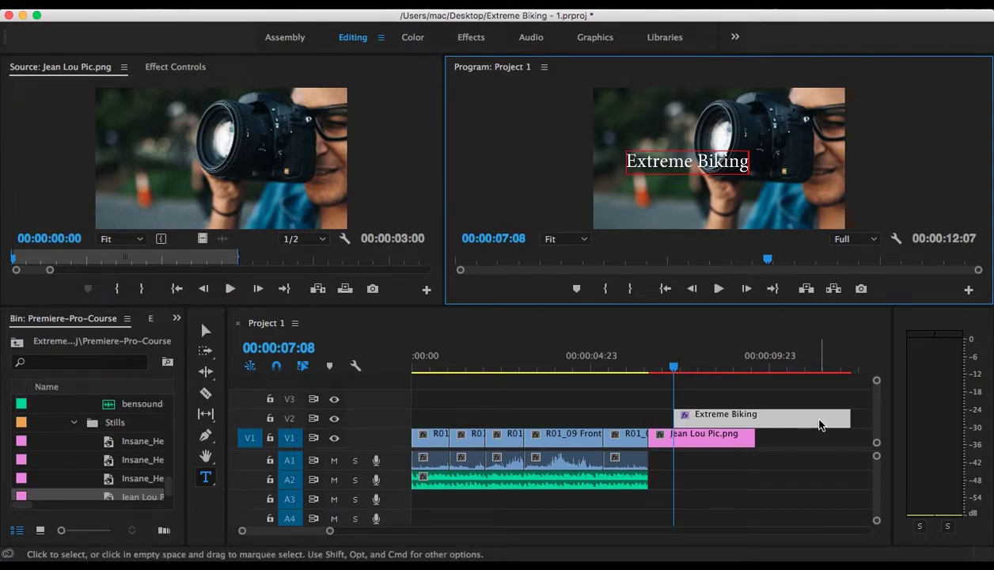
mouse_move(675, 367)
left_mouse_down()
mouse_move(826, 369)
mouse_move(685, 380)
mouse_move(775, 430)
left_mouse_up()
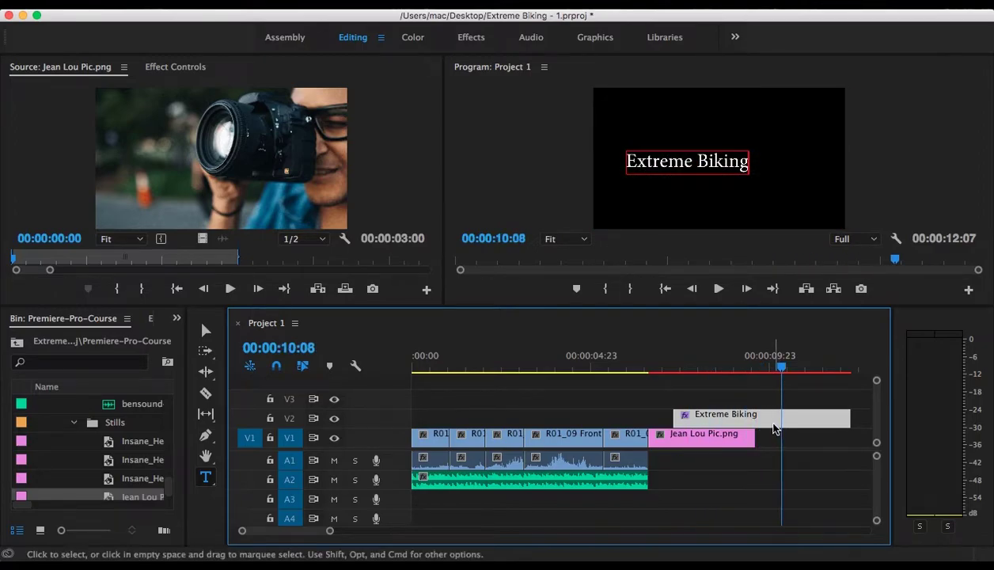
mouse_move(775, 430)
left_mouse_down()
mouse_move(815, 374)
mouse_move(716, 372)
left_mouse_up()
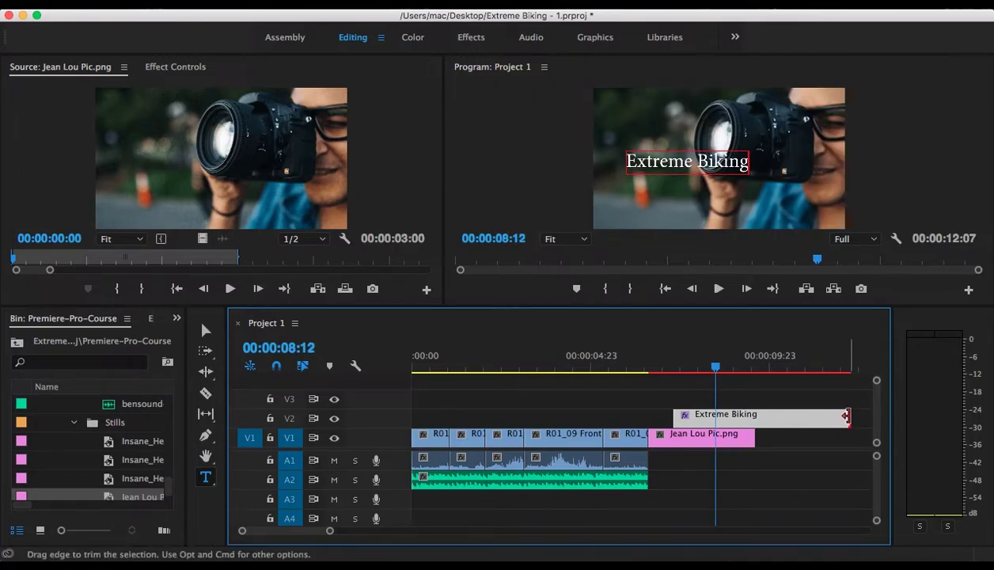
left_click_drag(847, 416, 842, 415)
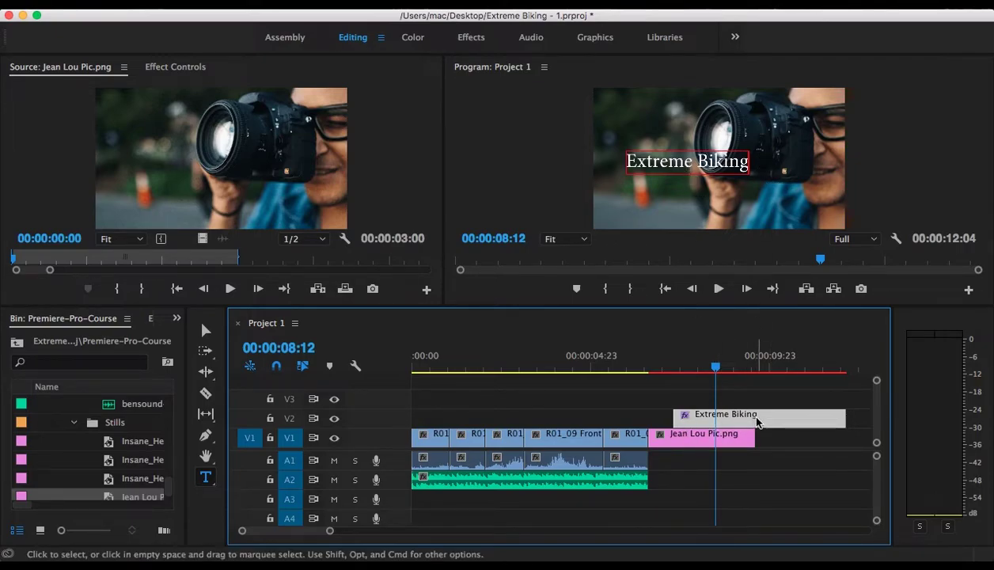
left_click_drag(756, 422, 731, 422)
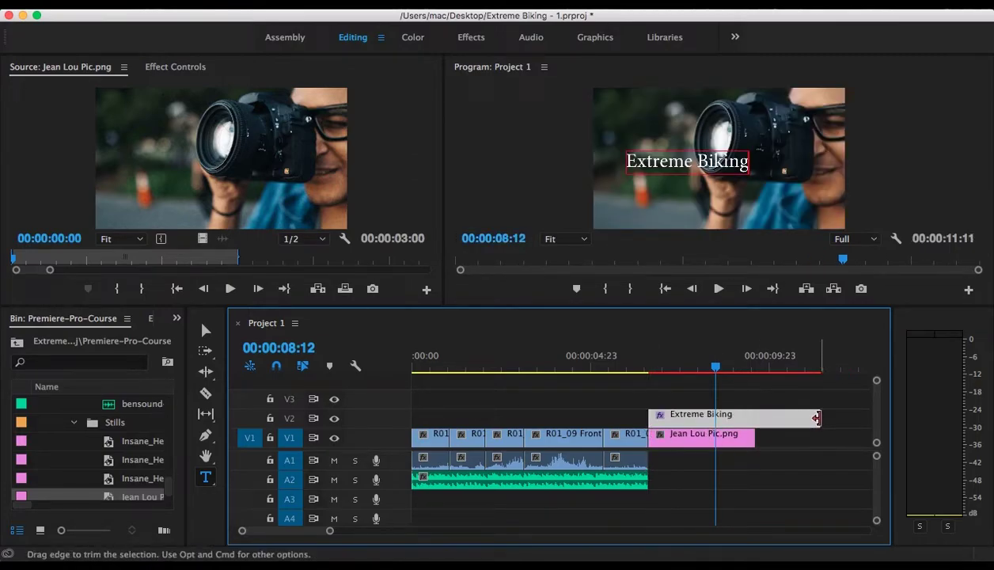
left_click_drag(816, 417, 755, 417)
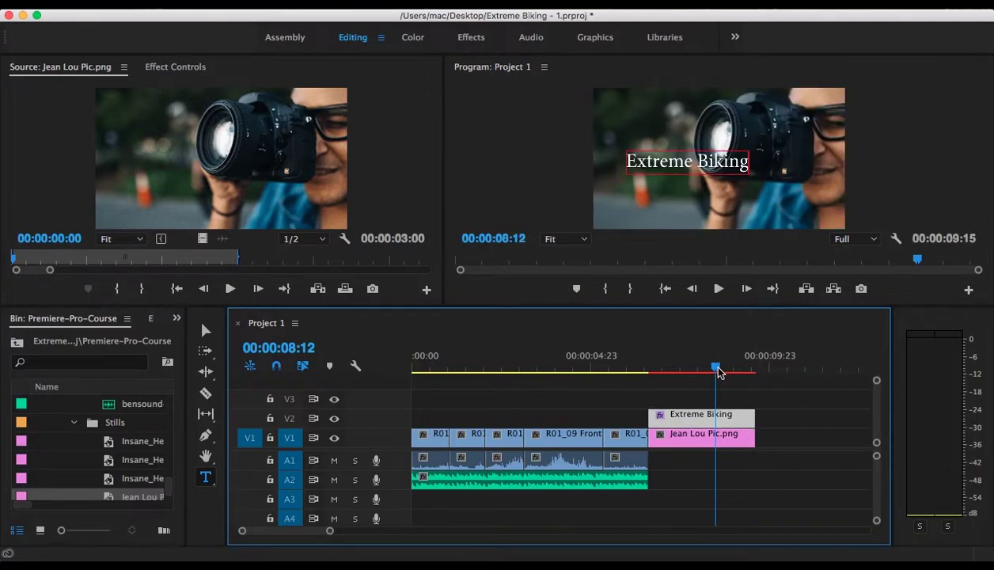
left_click_drag(715, 369, 647, 375)
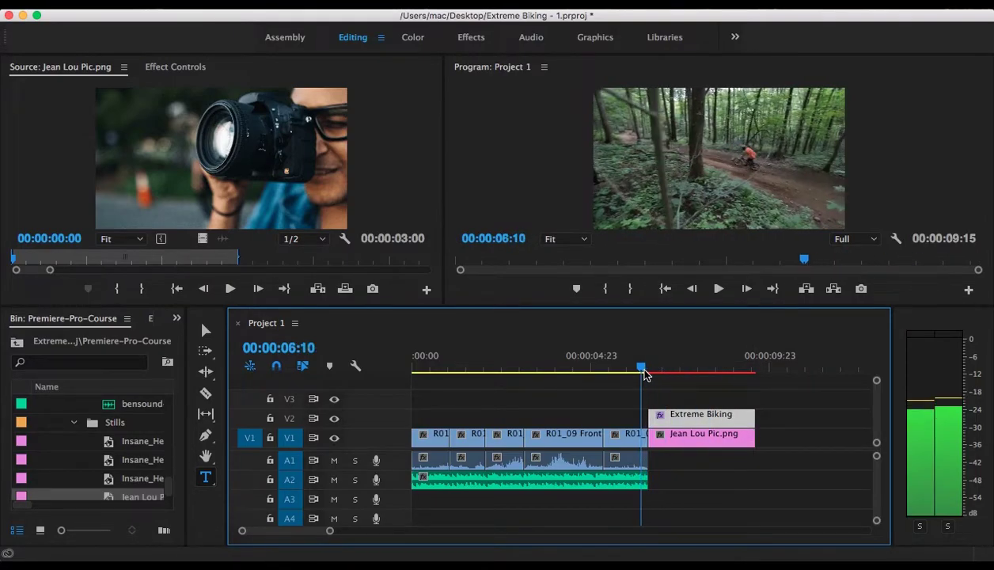
left_click_drag(646, 375, 651, 372)
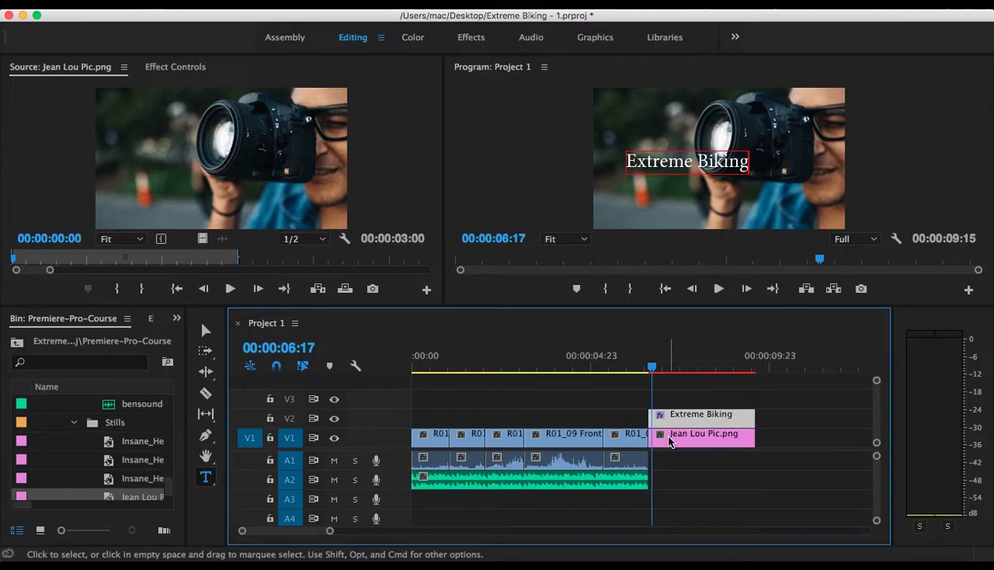
left_click_drag(669, 441, 661, 407)
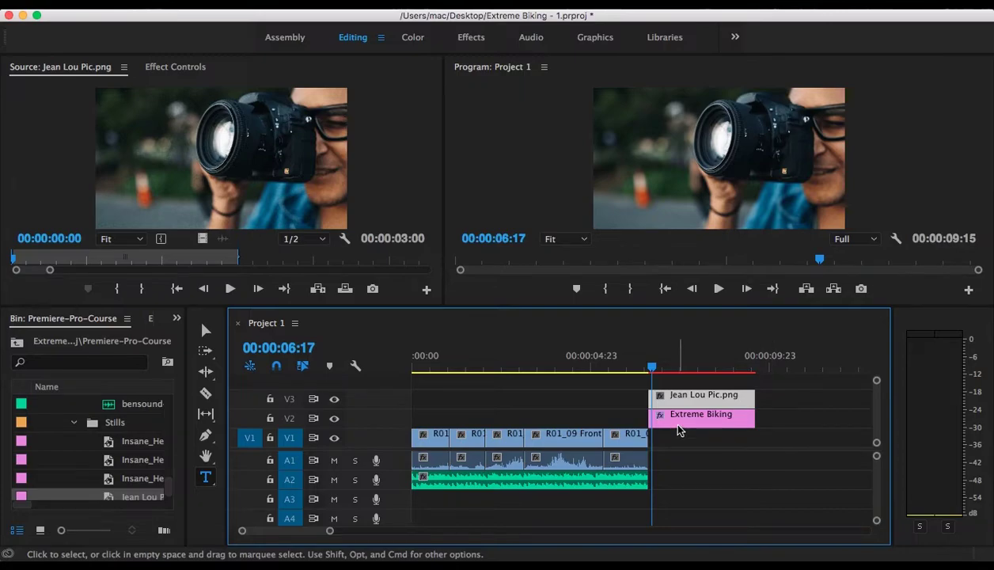
left_click_drag(661, 396, 675, 437)
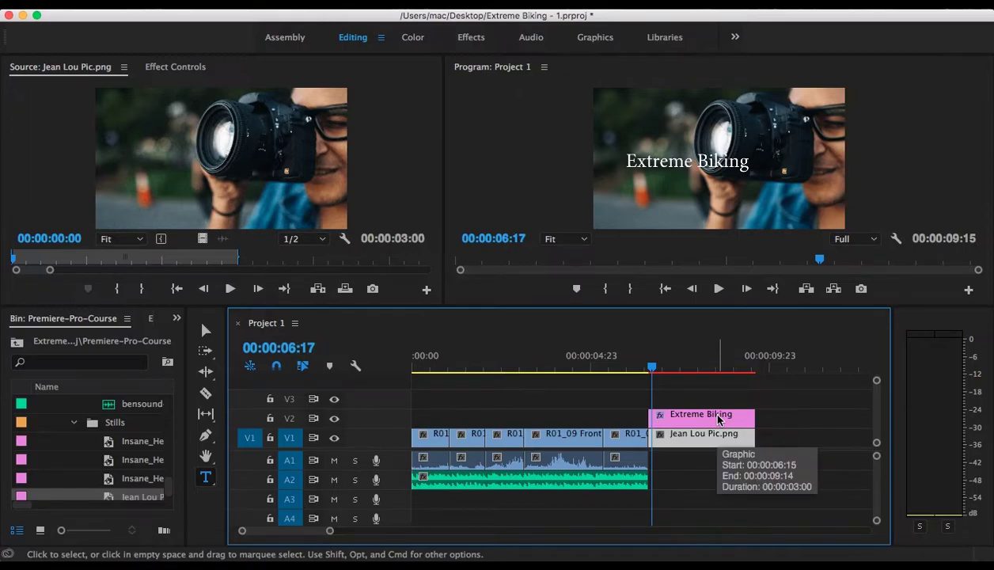
Step: Move the Extreme Biking title lower-left over the photo and enlarge it slightly
left_click(206, 330)
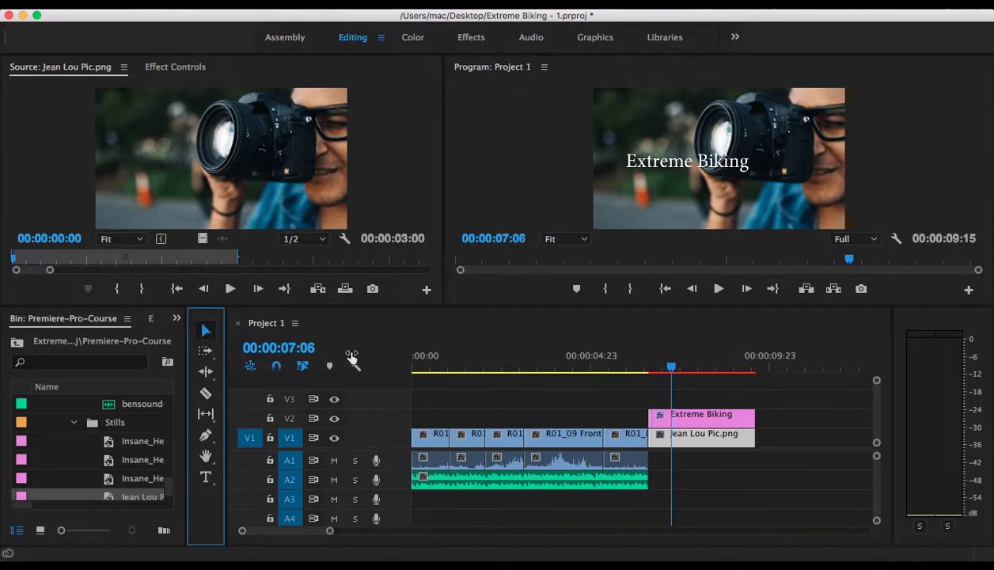
left_click(660, 163)
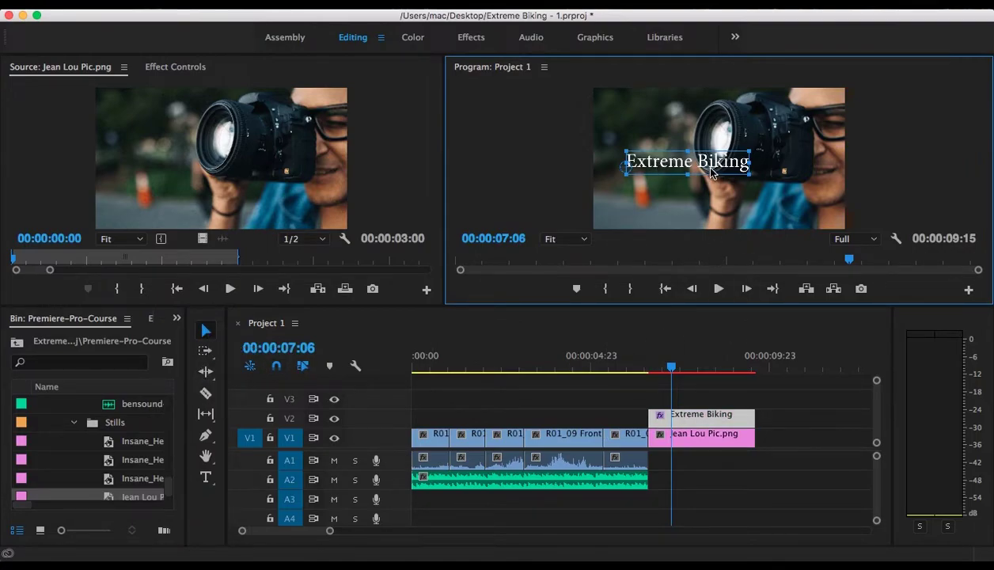
left_click_drag(716, 163, 693, 210)
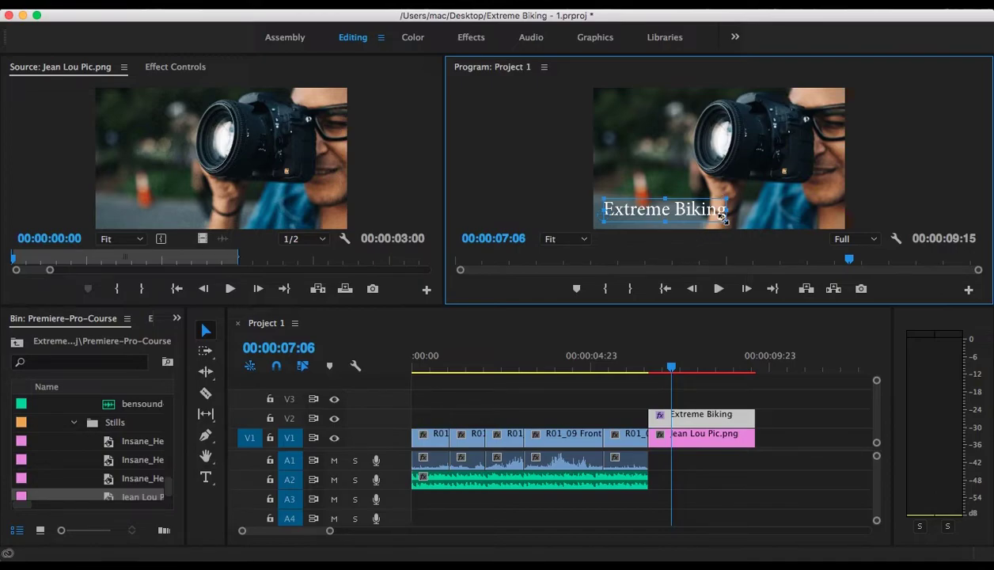
mouse_move(727, 203)
left_mouse_down()
mouse_move(765, 192)
mouse_move(721, 199)
left_mouse_up()
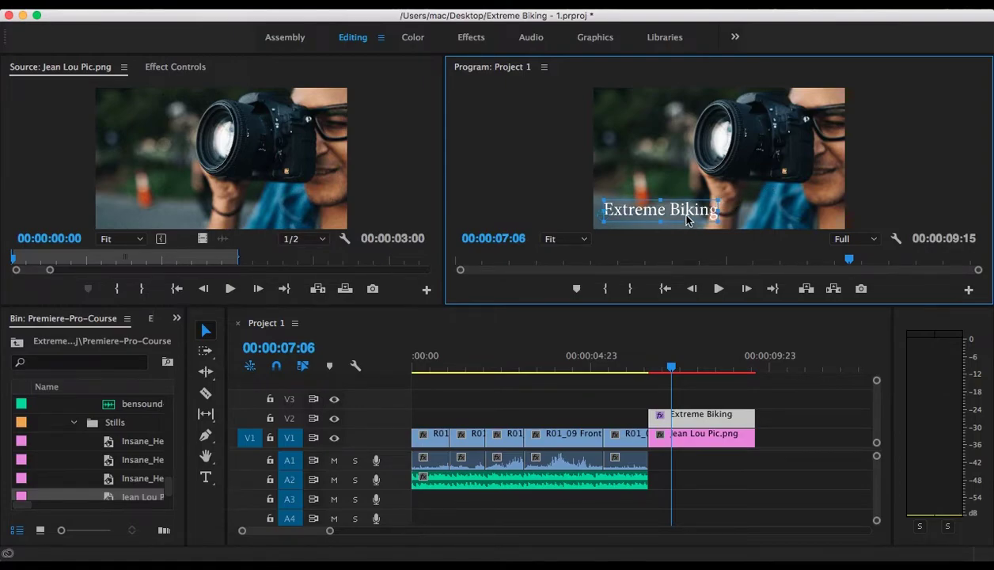
left_click_drag(688, 216, 691, 207)
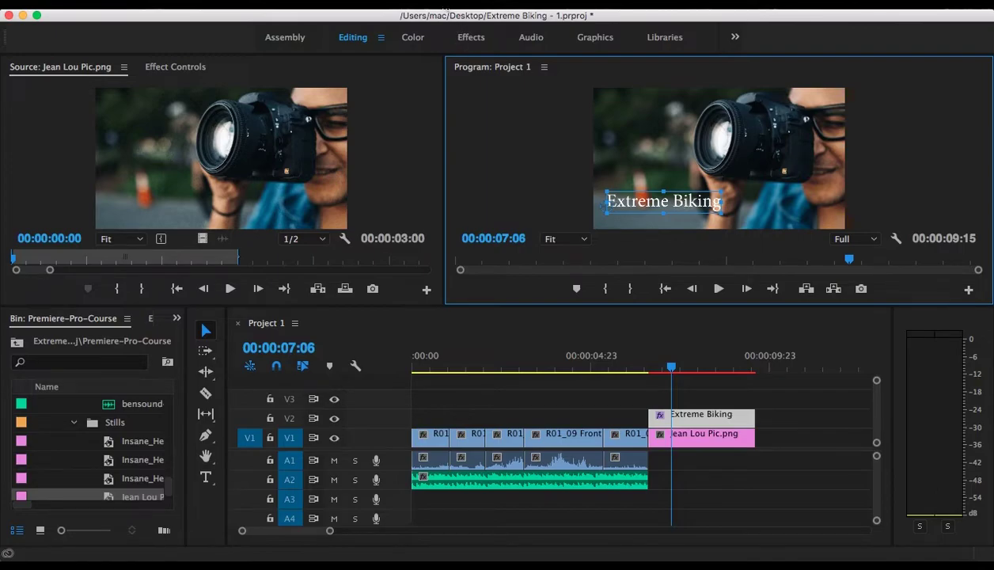
left_click(445, 11)
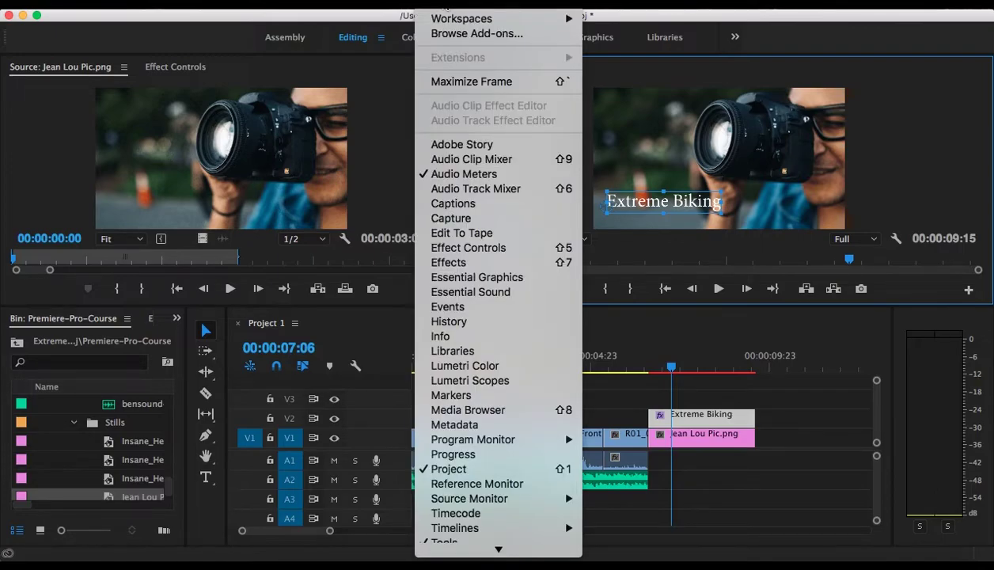
Step: Show the title's Effect Controls and scroll down to its Source Text settings
left_click(470, 251)
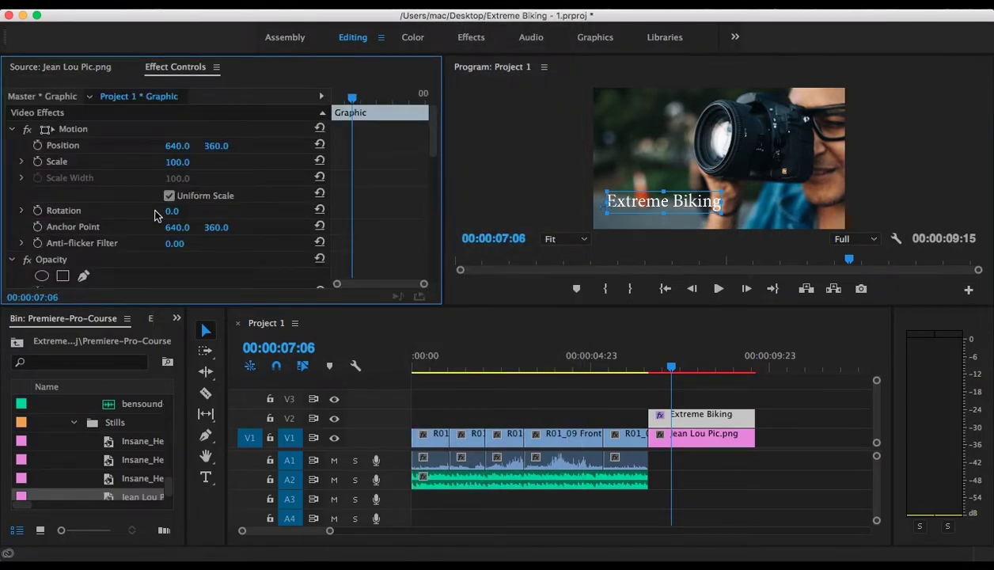
scroll(166, 198, "down", 1)
scroll(168, 197, "up", 1)
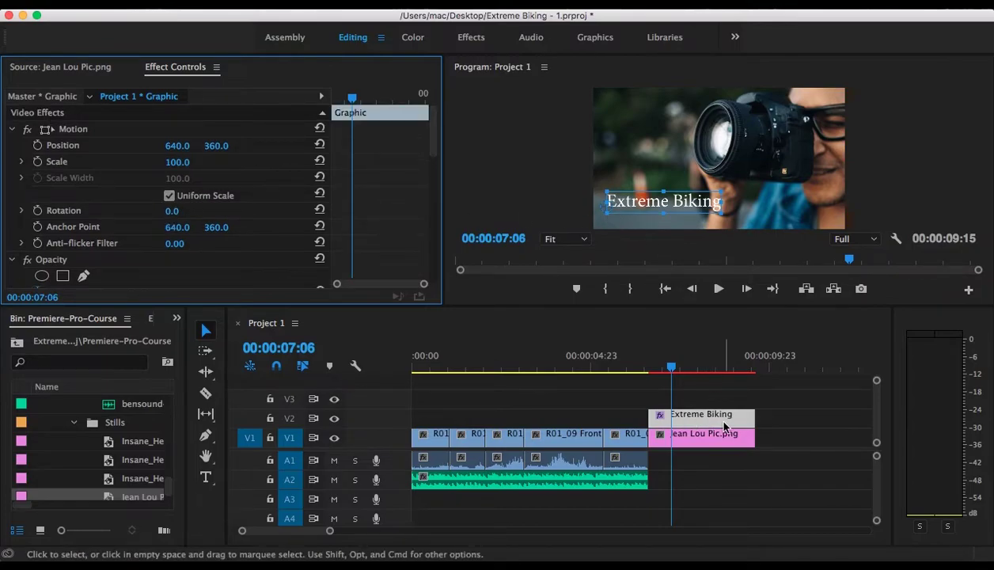
scroll(214, 261, "down", 2)
scroll(218, 257, "down", 2)
scroll(223, 252, "down", 3)
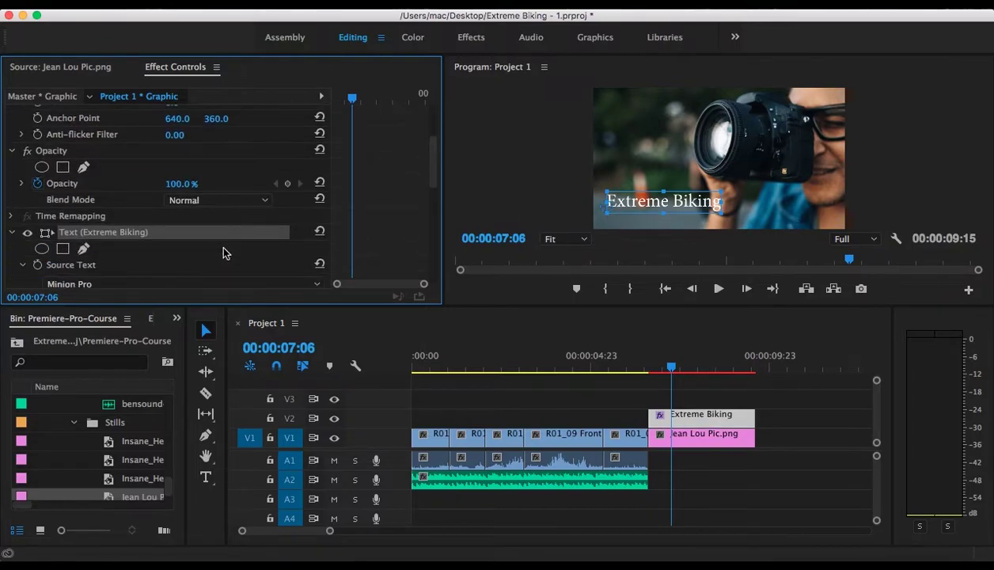
scroll(223, 253, "down", 2)
scroll(223, 251, "down", 1)
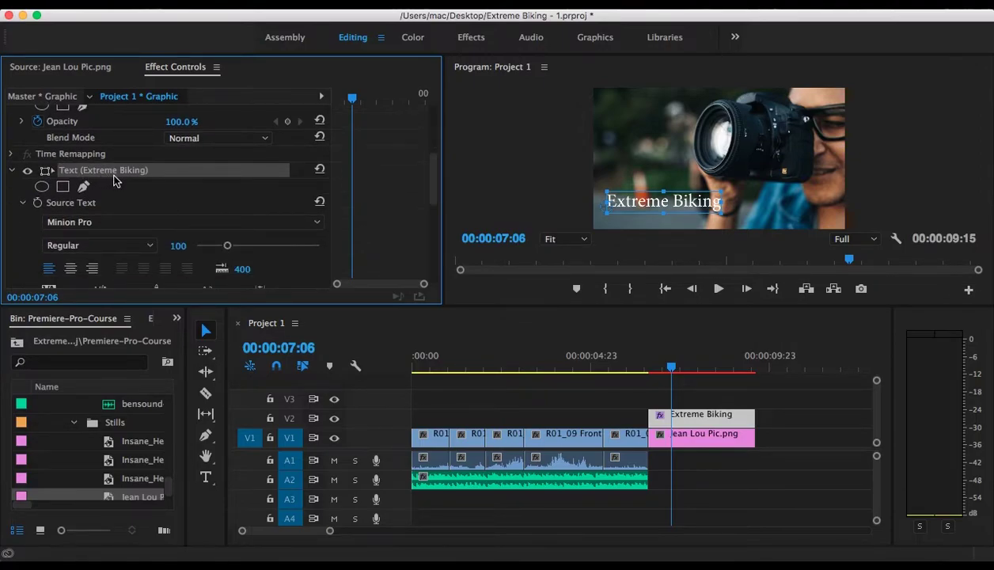
scroll(154, 197, "down", 2)
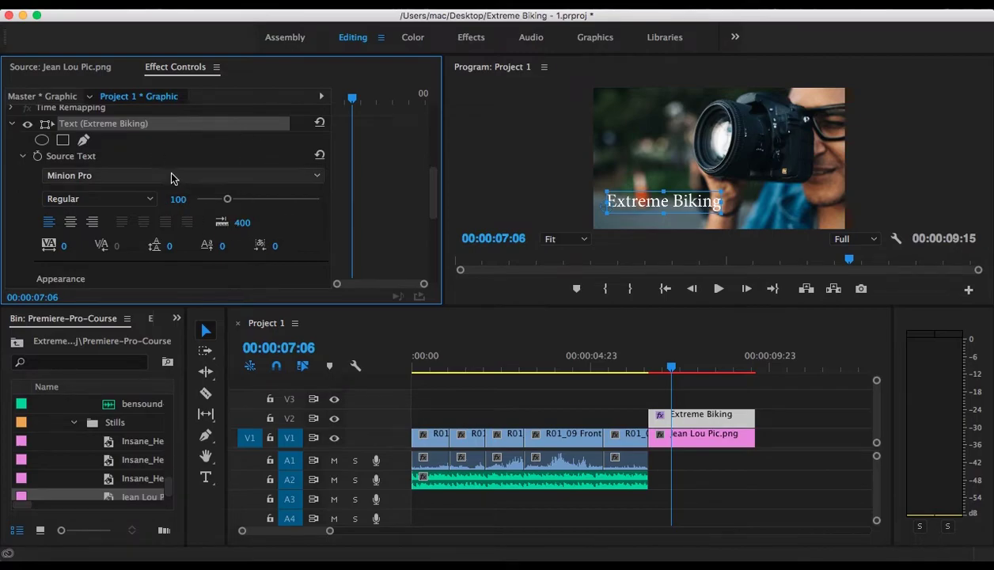
Step: Set the title font to Avenir Next Bold
left_click(193, 182)
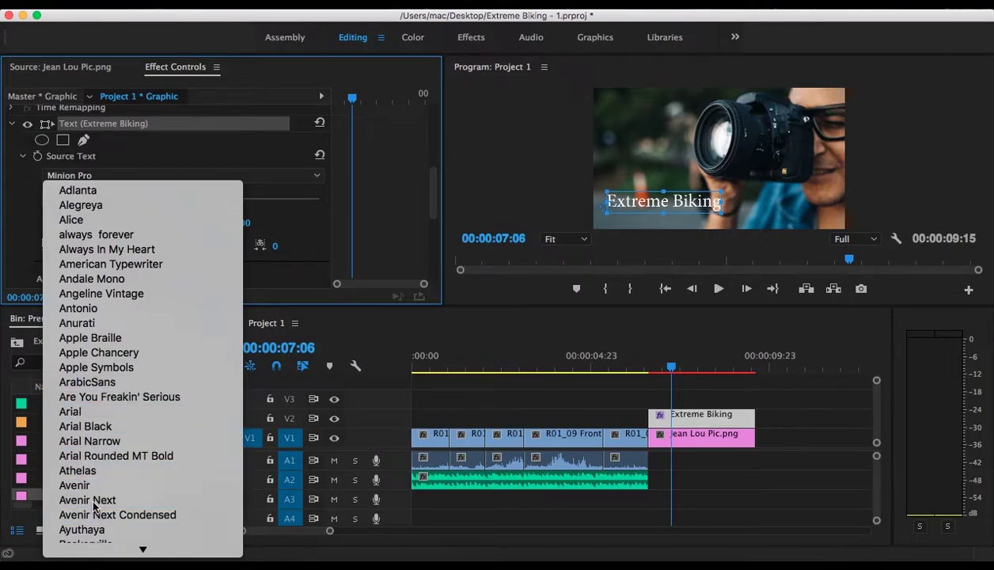
left_click(94, 500)
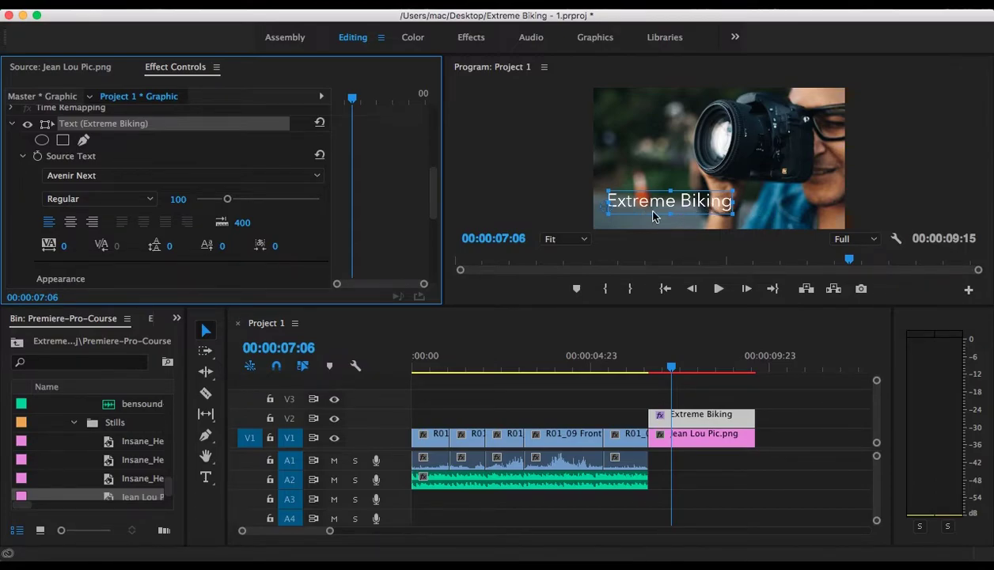
left_click(147, 198)
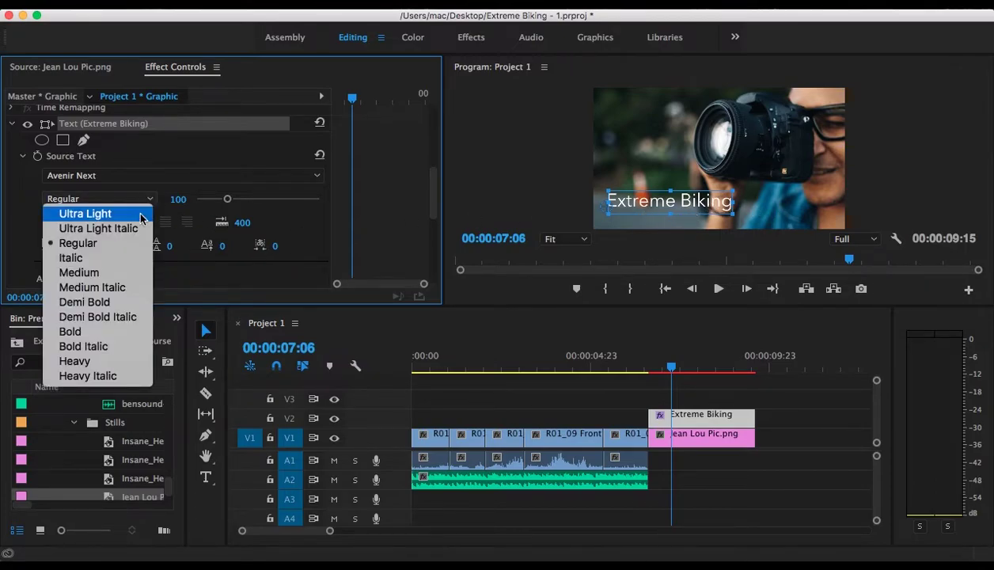
left_click(92, 331)
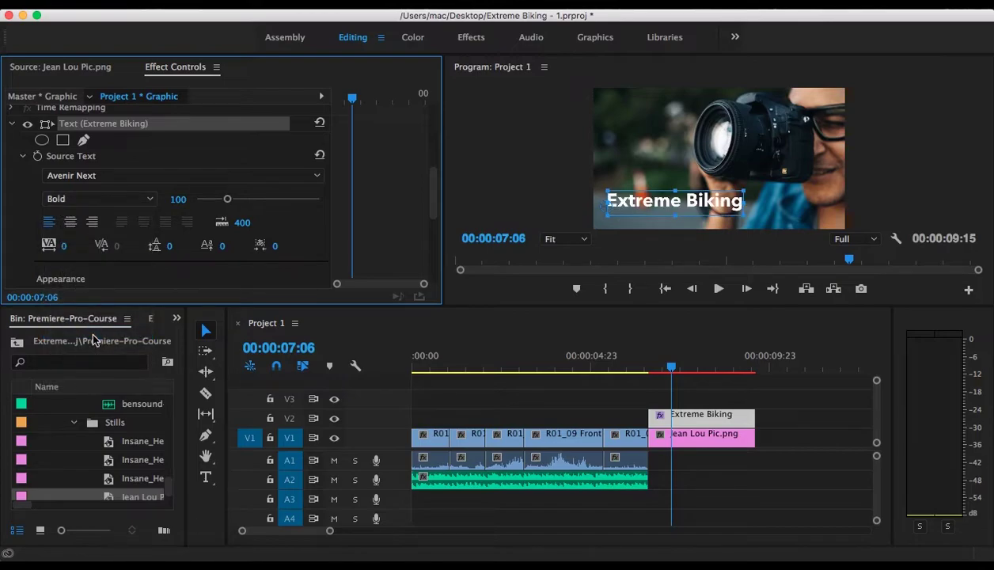
Step: Lower the title's font size from 100 to 96
scroll(273, 237, "down", 2)
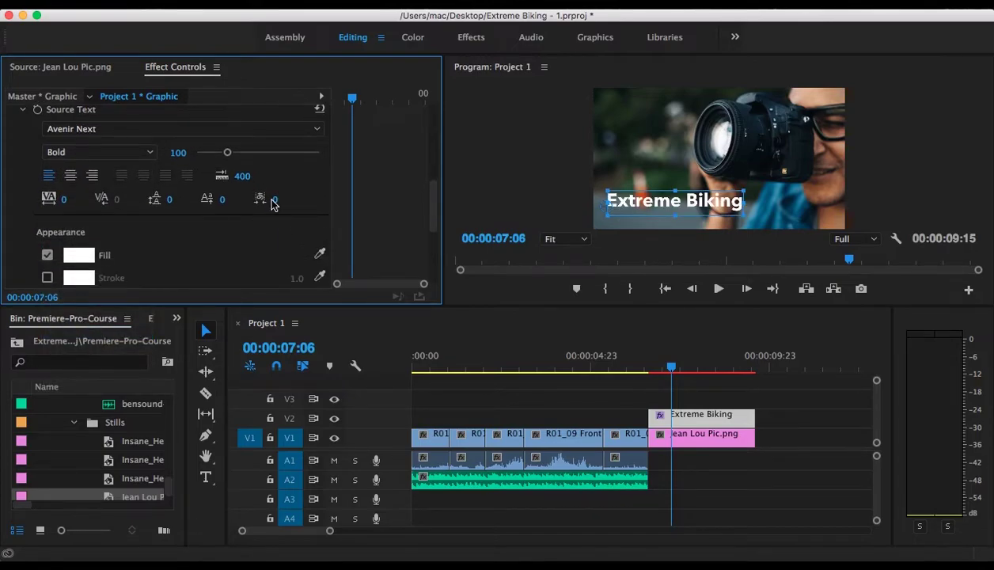
scroll(271, 204, "down", 1)
mouse_move(228, 137)
left_mouse_down()
mouse_move(242, 139)
mouse_move(226, 139)
left_mouse_up()
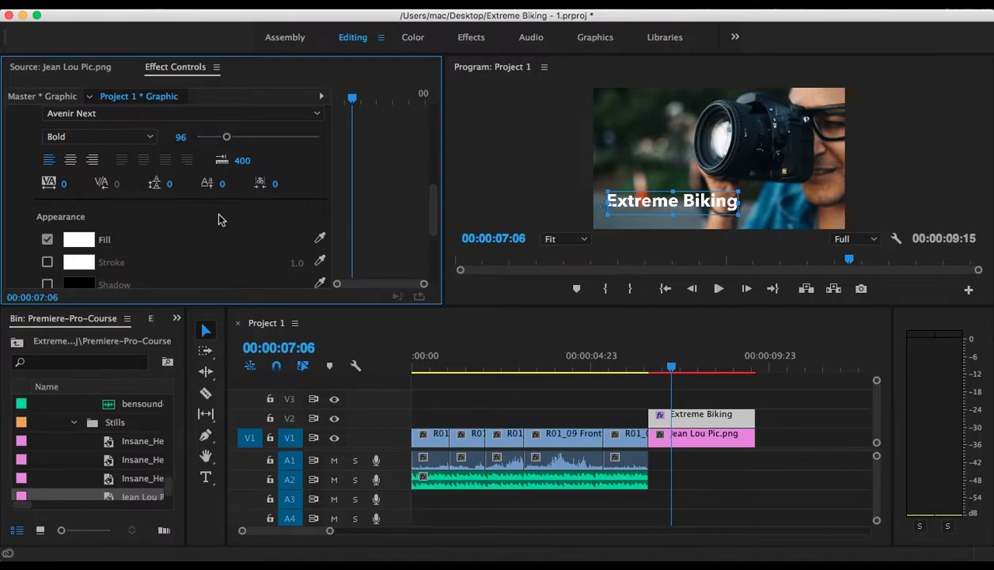
scroll(219, 220, "down", 2)
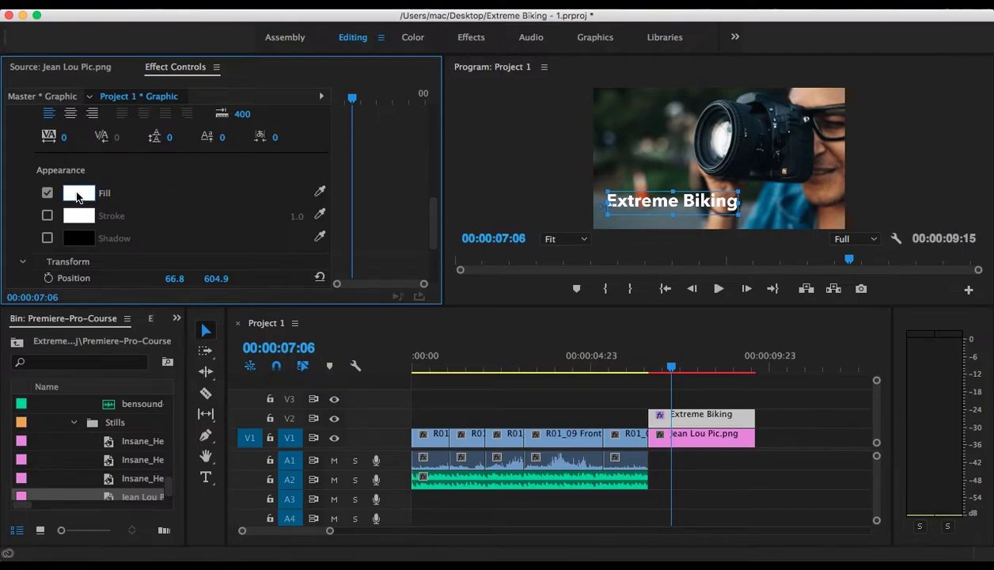
Step: Change the title's Appearance fill to light grey #D1D1D1 in the Color Picker
left_click(77, 197)
left_click_drag(436, 223, 316, 247)
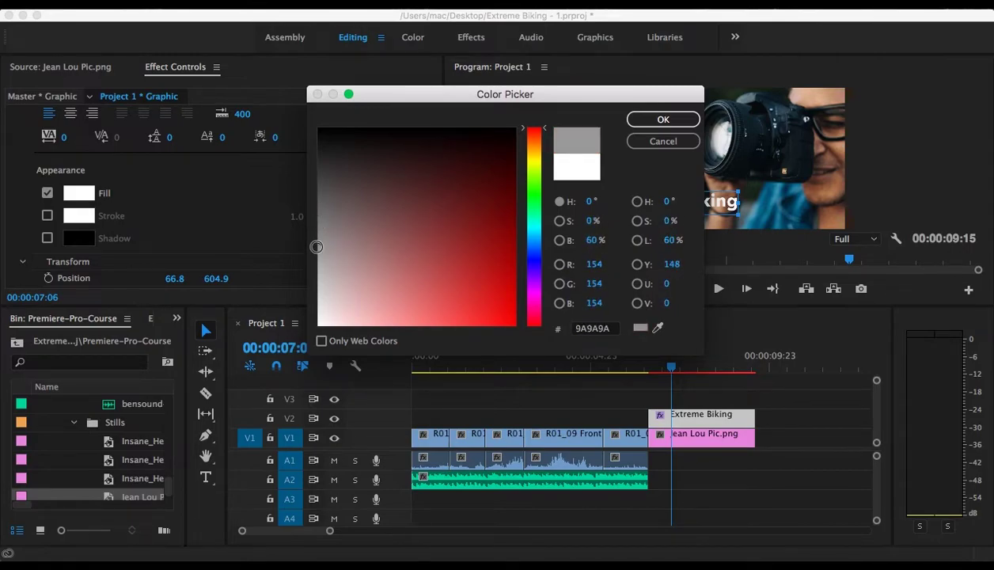
left_click_drag(316, 247, 298, 284)
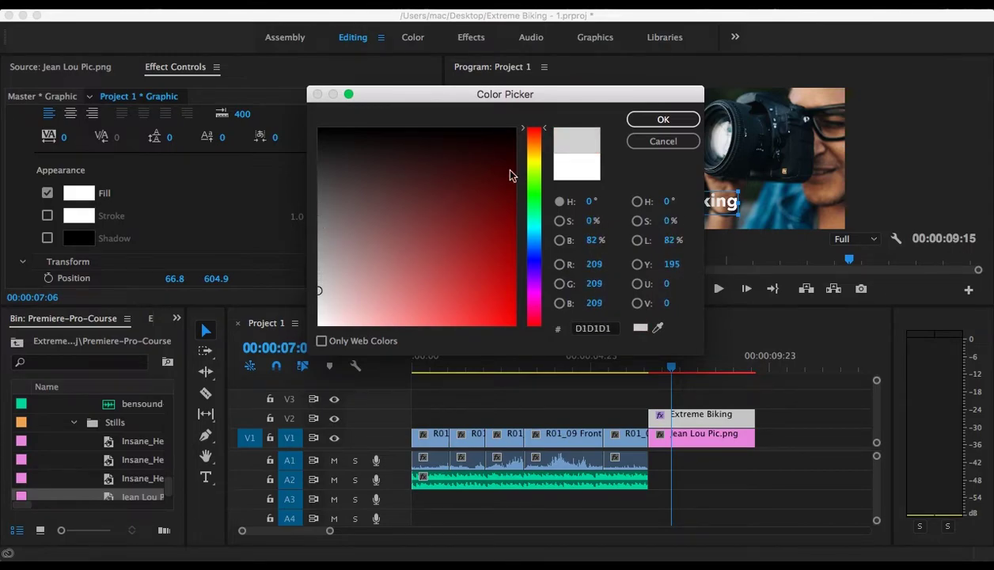
left_click(639, 120)
scroll(272, 221, "down", 2)
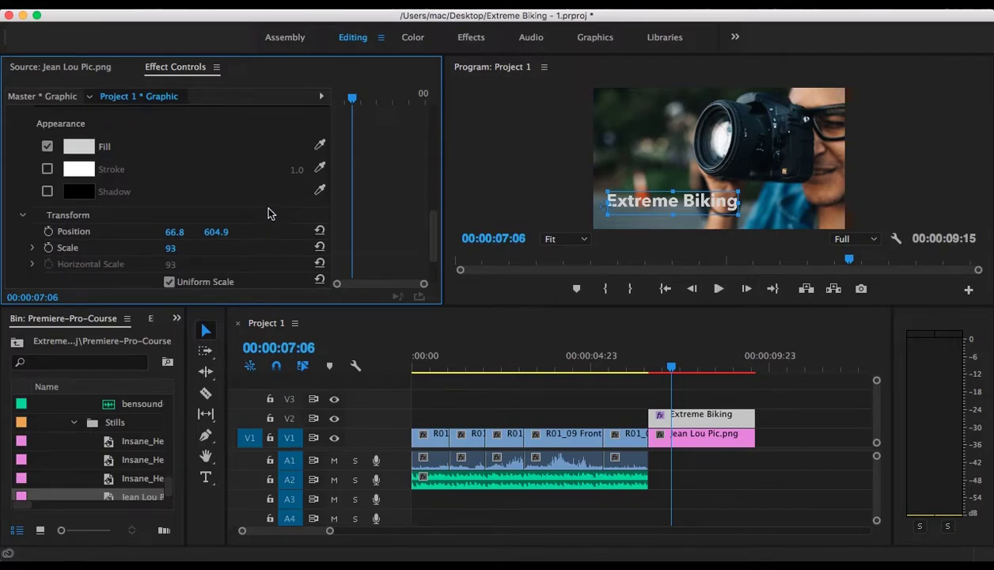
scroll(269, 215, "down", 2)
scroll(271, 216, "down", 1)
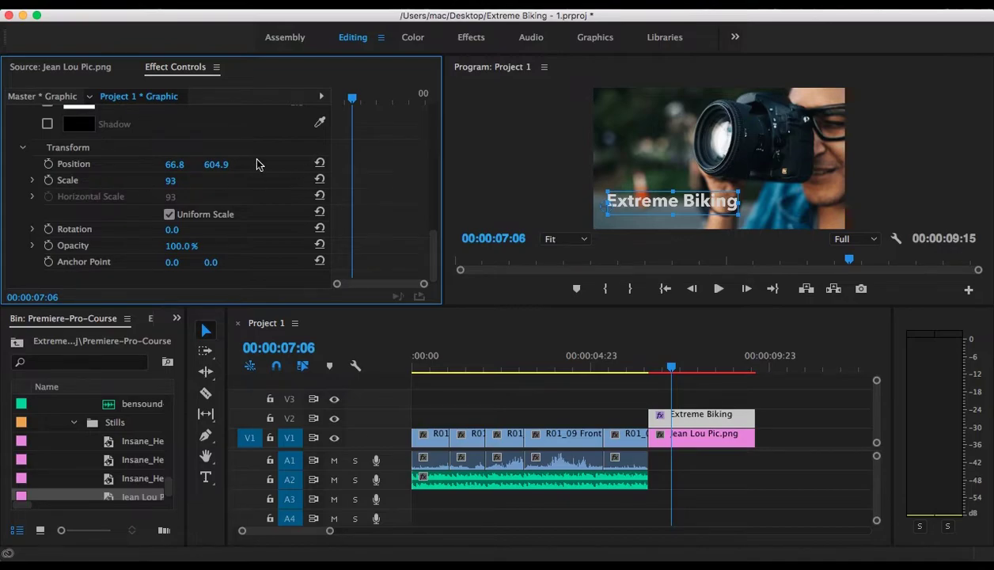
scroll(257, 163, "up", 5)
scroll(253, 164, "up", 5)
scroll(250, 164, "up", 5)
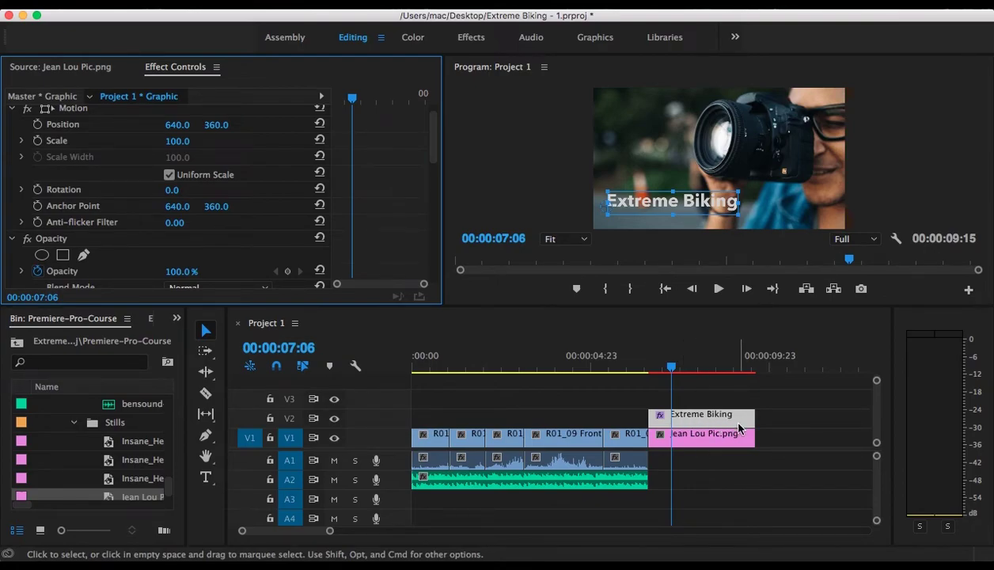
Step: Deselect the title clip and bring the playhead to the still photo's start
left_click(730, 463)
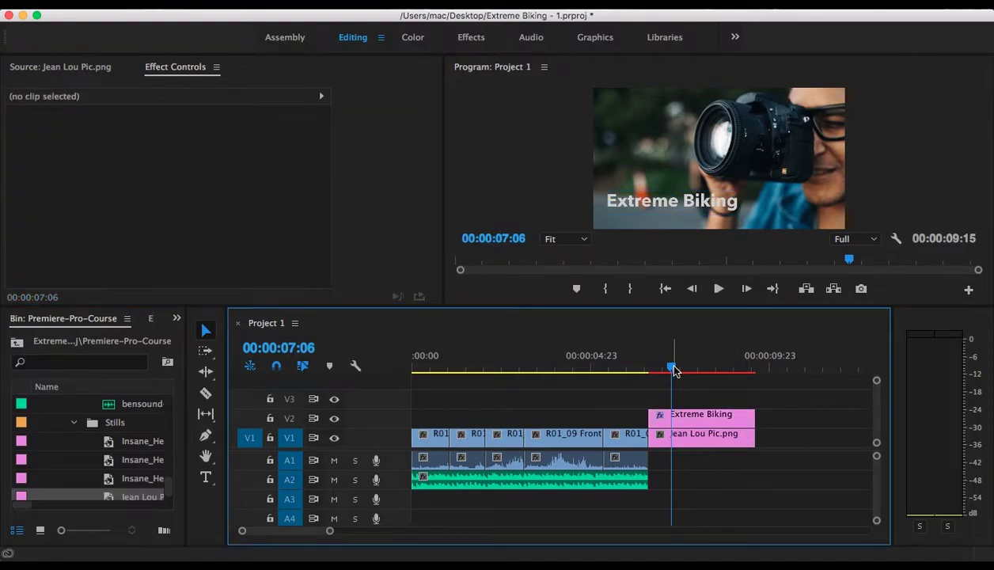
left_click_drag(671, 367, 659, 372)
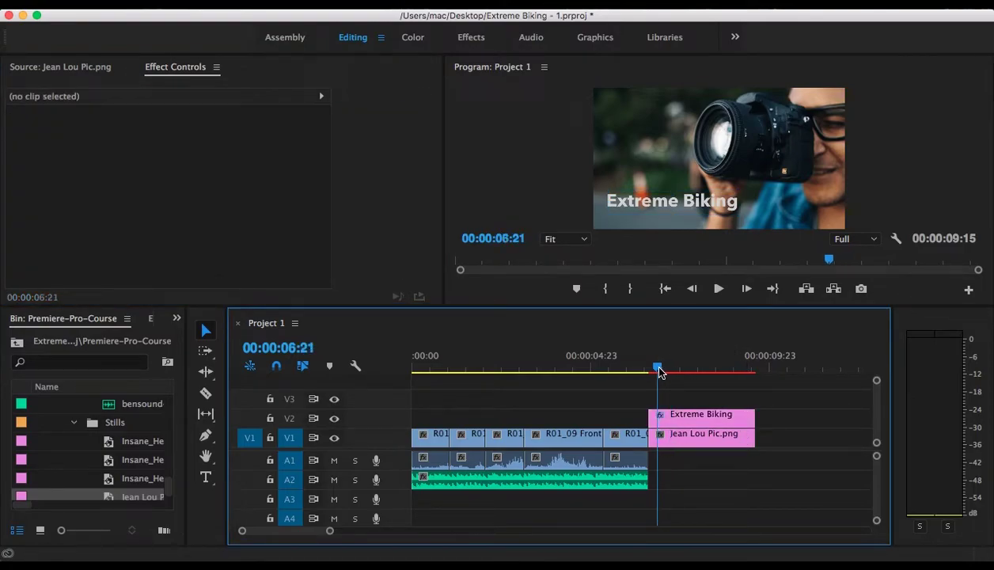
key("Up")
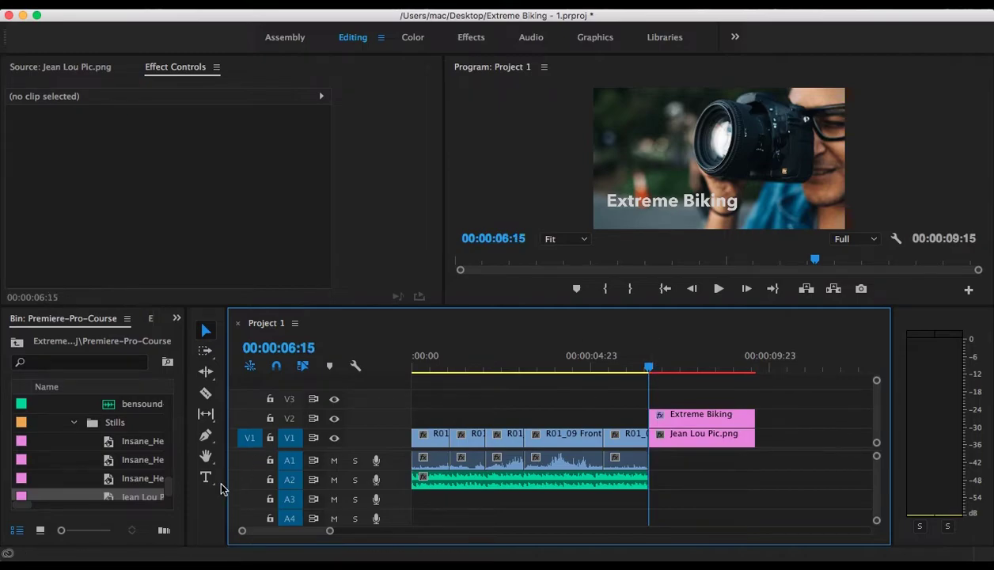
Step: Add a 'Design for Everyone' text on the frame and scale it down
left_click(207, 478)
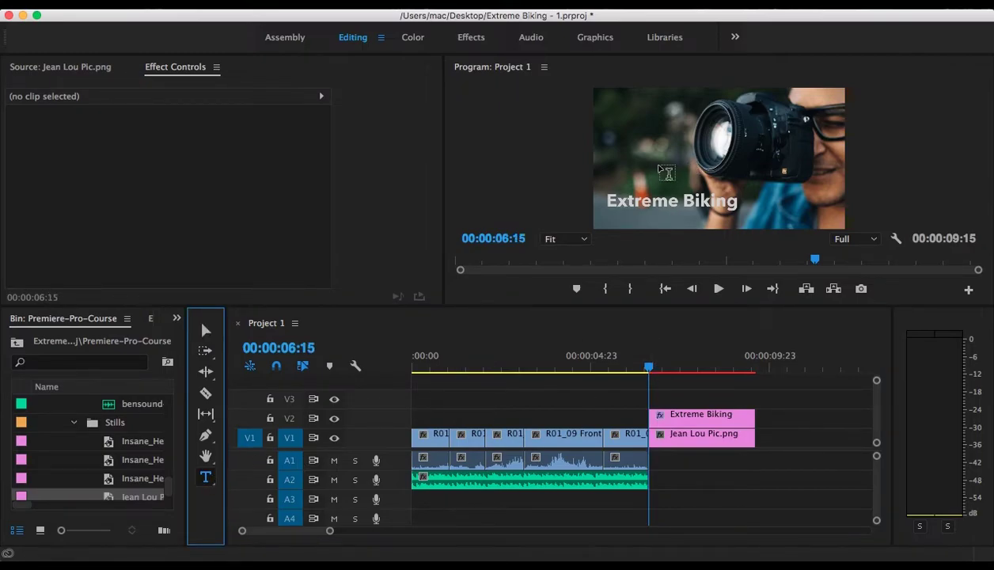
left_click(614, 163)
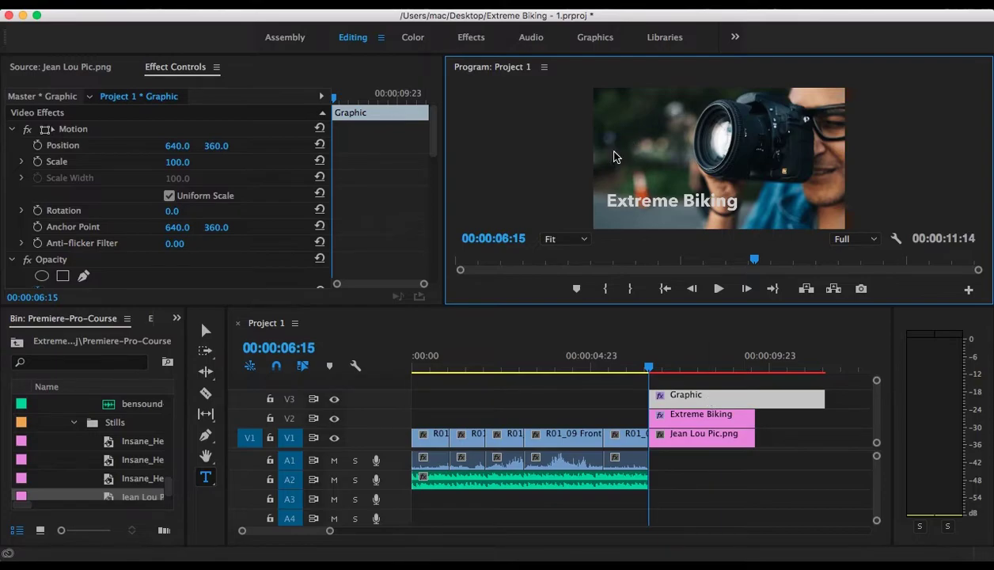
type("De")
type("sign for Bieryo")
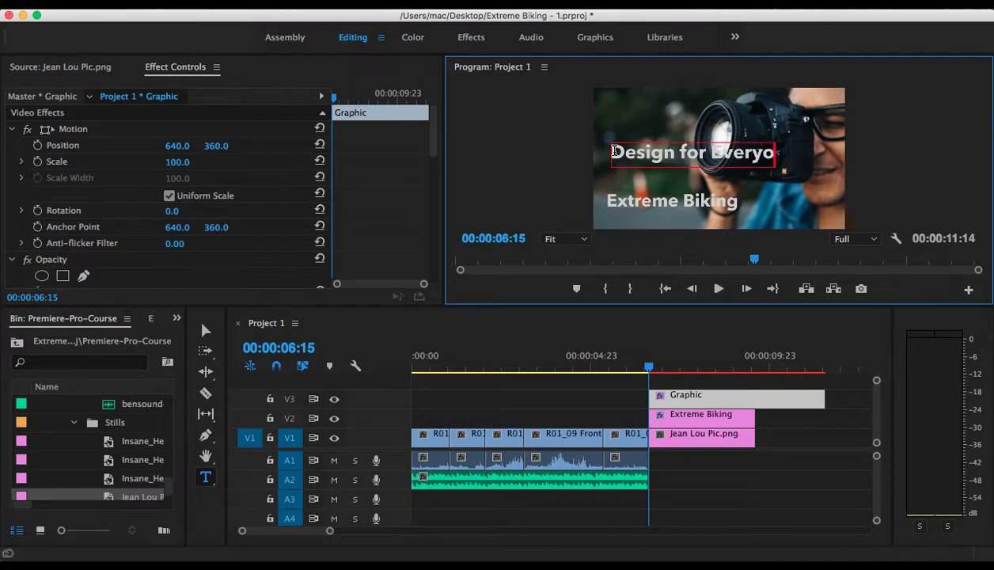
type("ne")
left_click(205, 331)
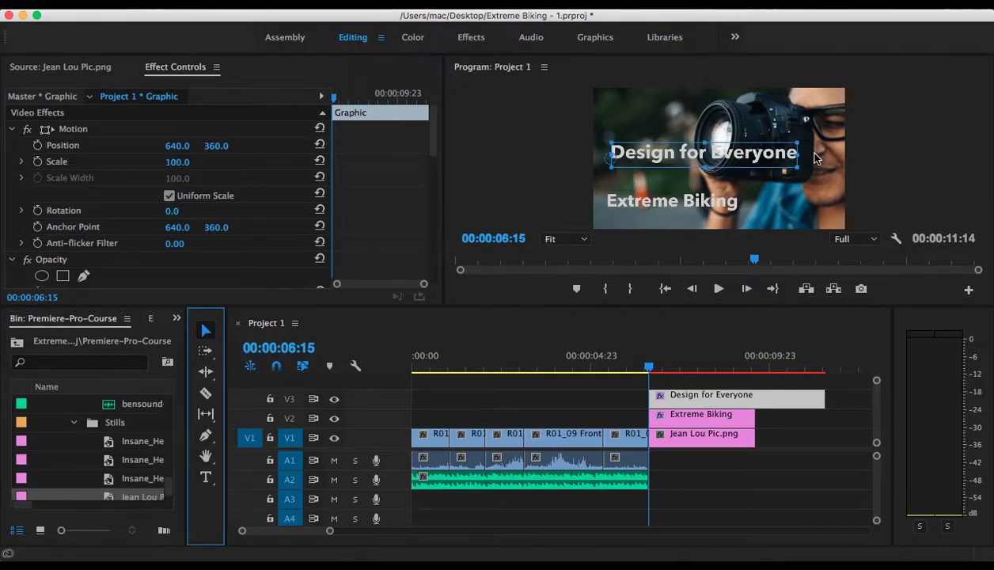
left_click_drag(796, 144, 735, 152)
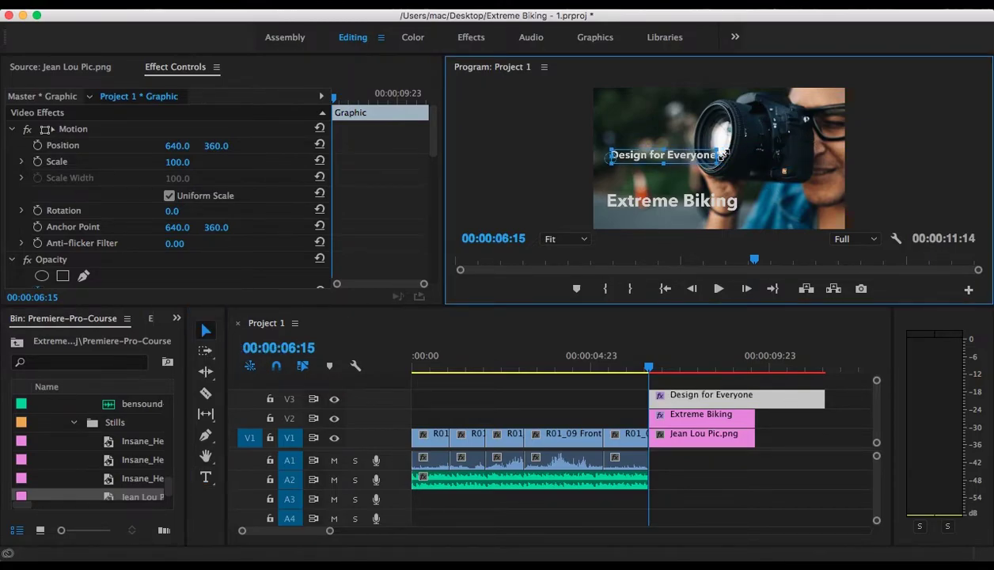
Step: Set the Design for Everyone subtitle's font style to Regular
scroll(233, 206, "down", 2)
scroll(234, 205, "down", 3)
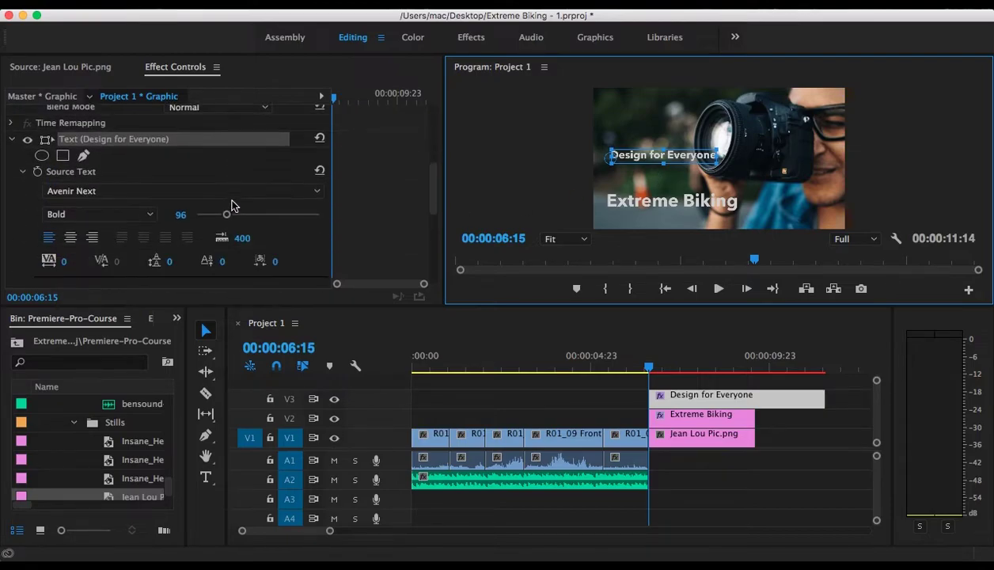
scroll(229, 202, "down", 1)
scroll(214, 198, "down", 1)
left_click(145, 169)
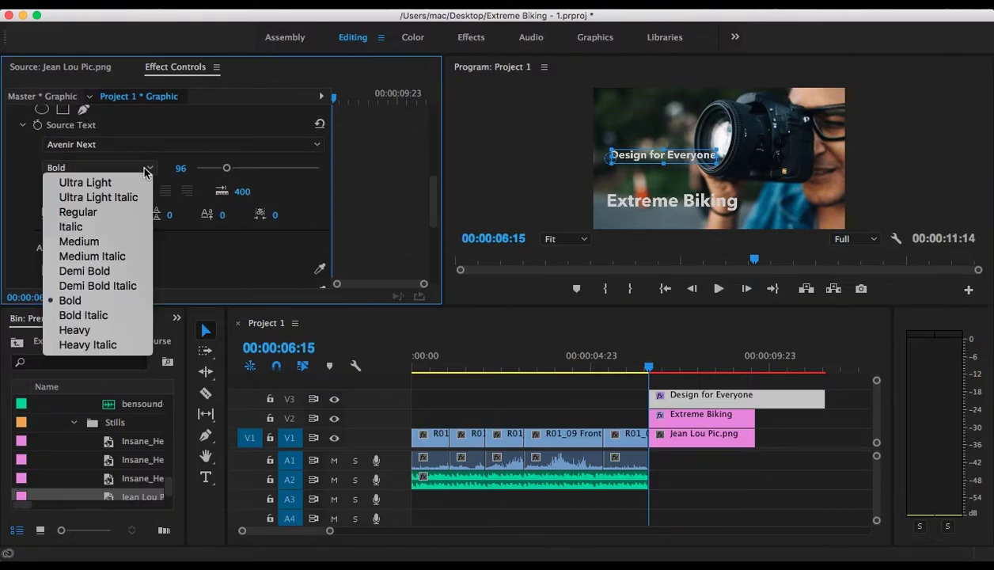
left_click(118, 212)
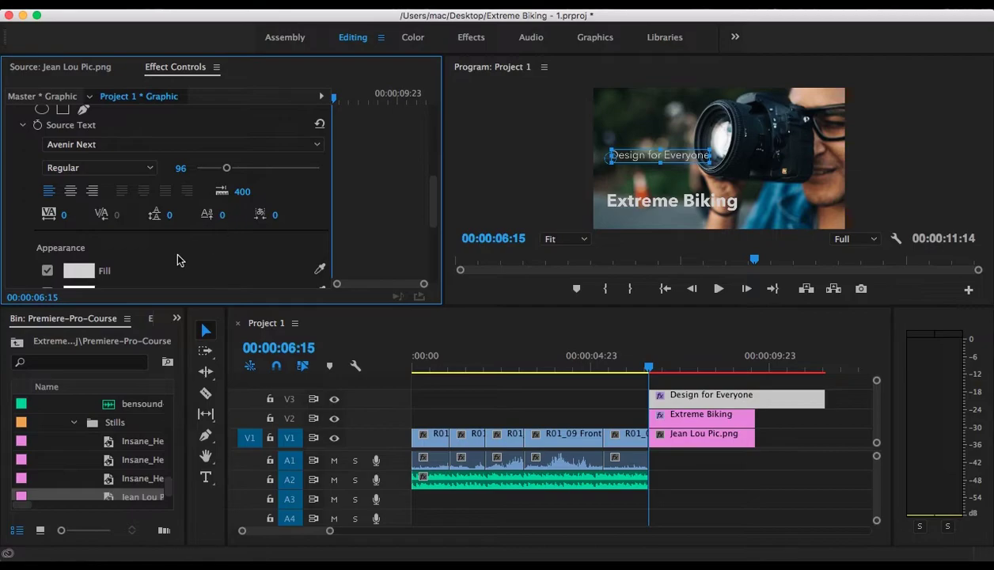
Step: Move the subtitle just beneath the Extreme Biking title in the Program monitor
mouse_move(672, 155)
left_mouse_down()
mouse_move(681, 233)
mouse_move(683, 198)
mouse_move(691, 214)
left_mouse_up()
left_click(690, 205)
left_click(685, 219)
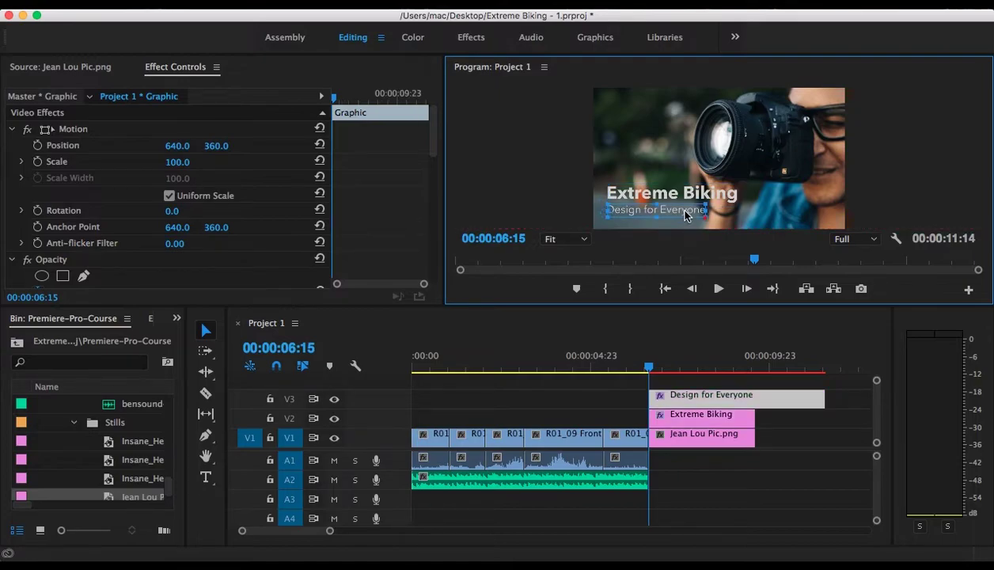
left_click(787, 207)
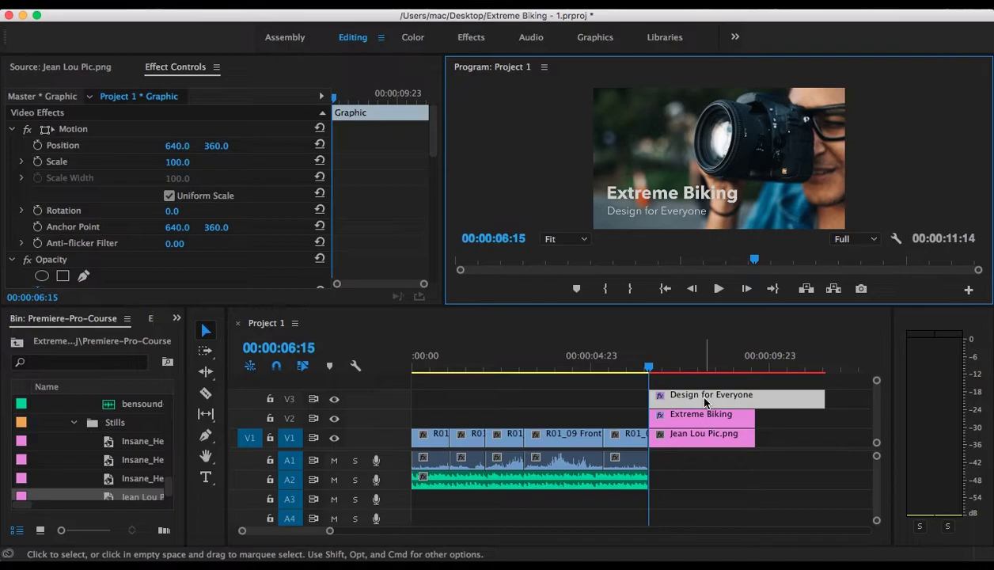
Step: Trim the V3 subtitle clip's end to match the photo and title clips, then scrub back to preview
left_click(818, 405)
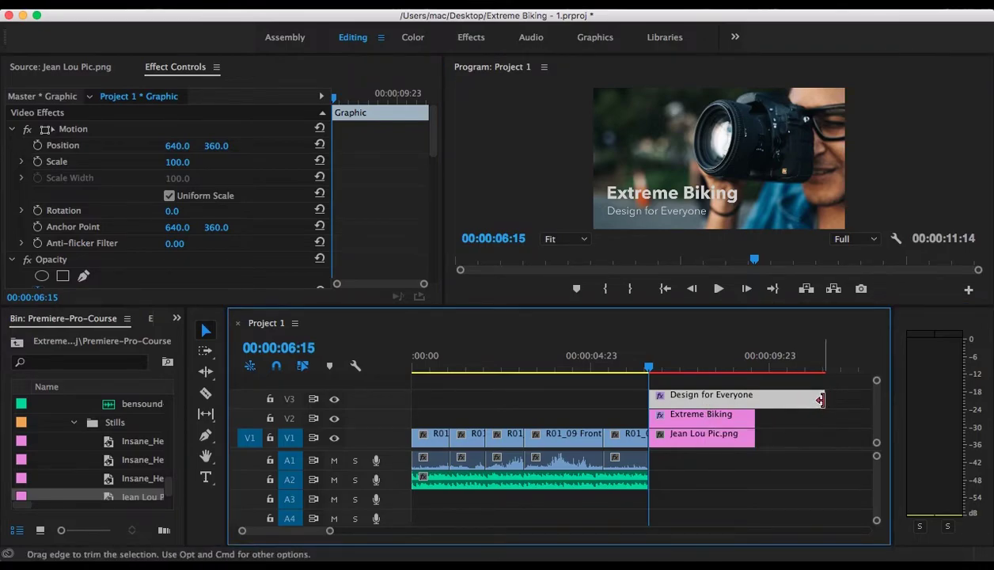
left_click_drag(817, 405, 754, 403)
mouse_move(661, 370)
left_mouse_down()
mouse_move(641, 370)
mouse_move(666, 378)
left_mouse_up()
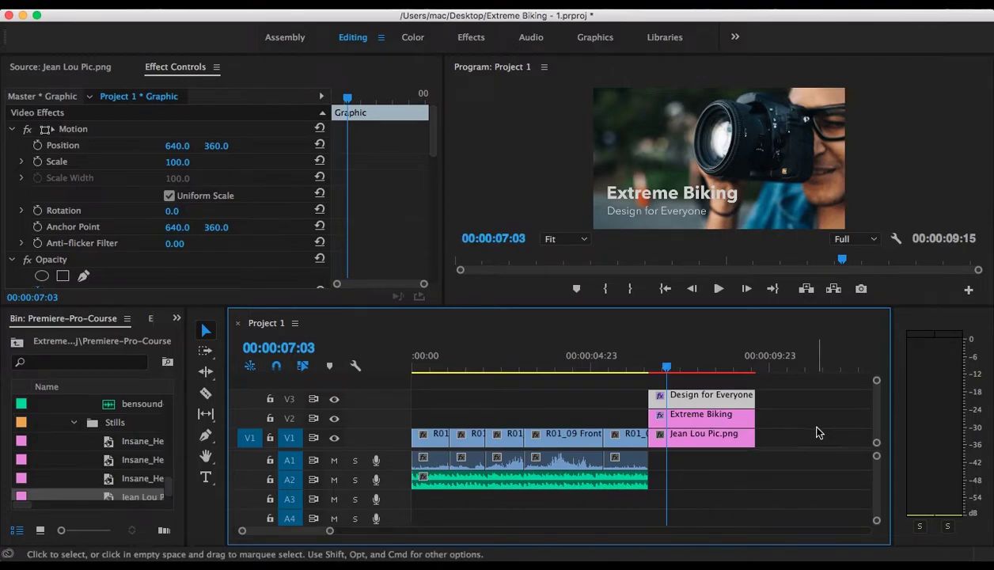
Step: Type 'ABC' as a new text layer above Extreme Biking in the V2 title graphic
left_click(694, 421)
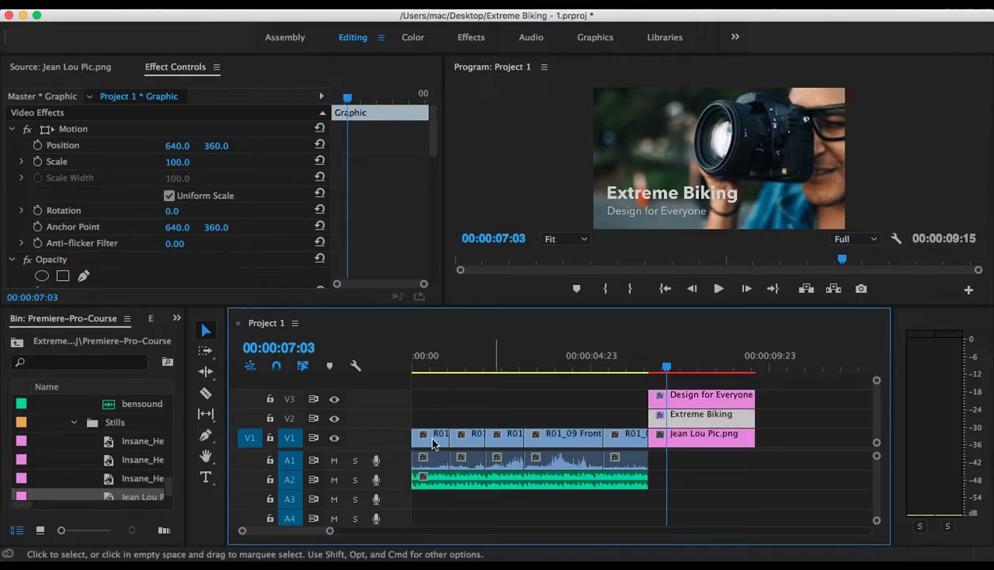
left_click(207, 478)
left_click(207, 478)
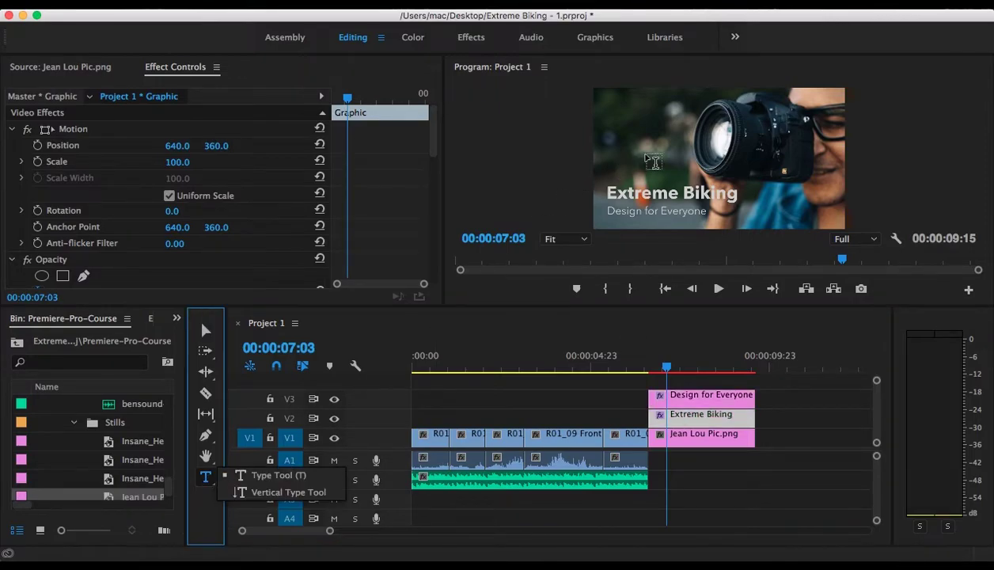
left_click(648, 127)
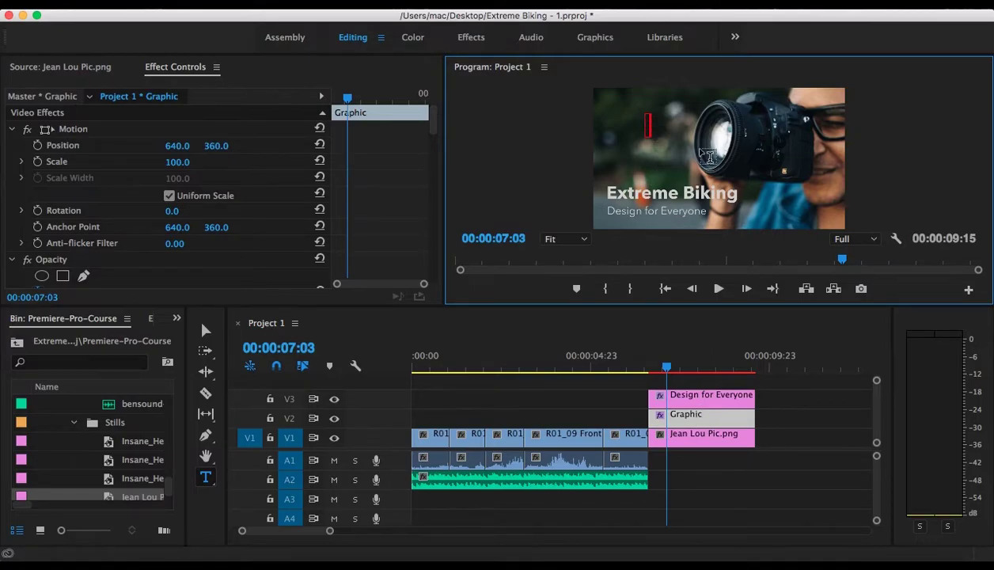
type("ABC")
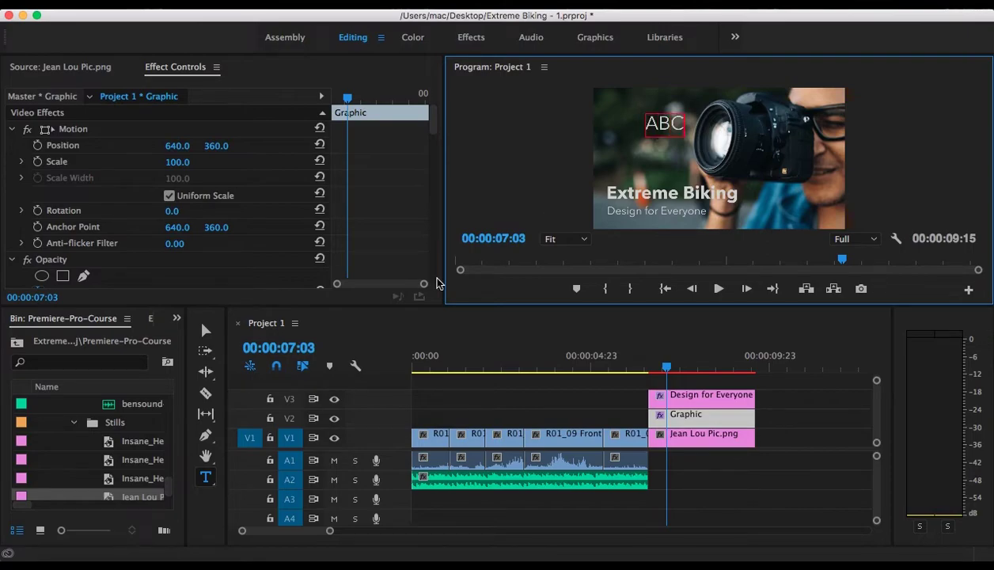
left_click(205, 329)
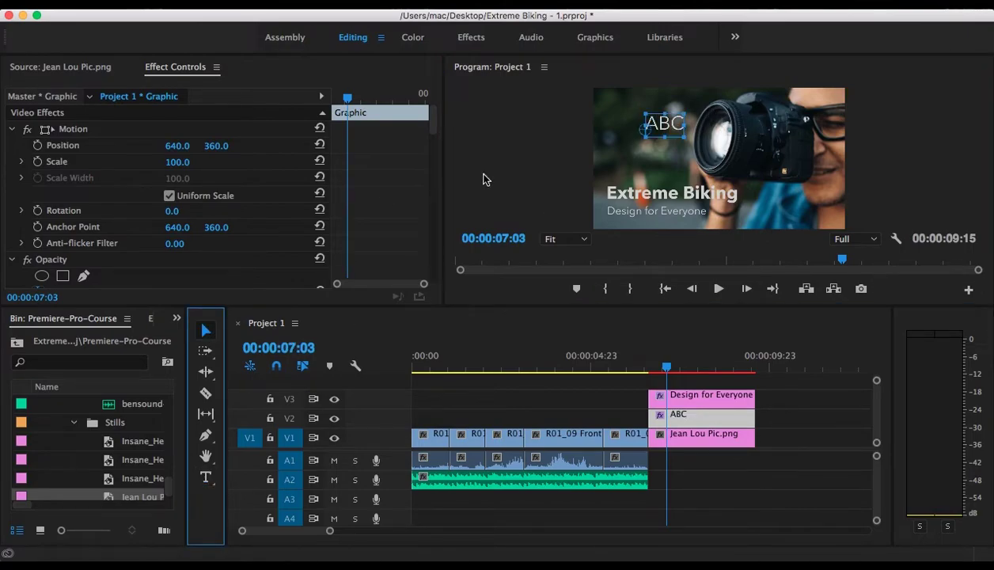
left_click(652, 191)
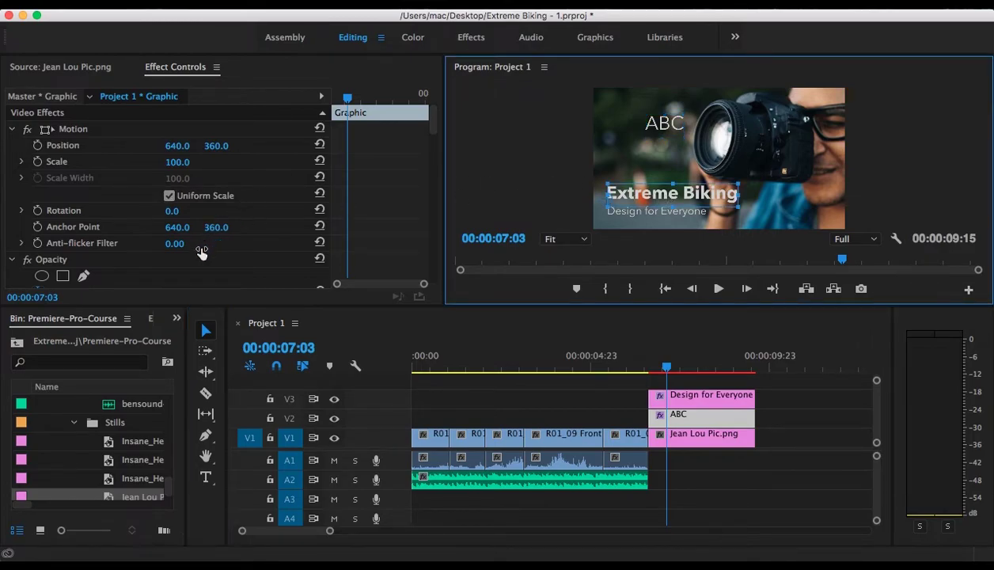